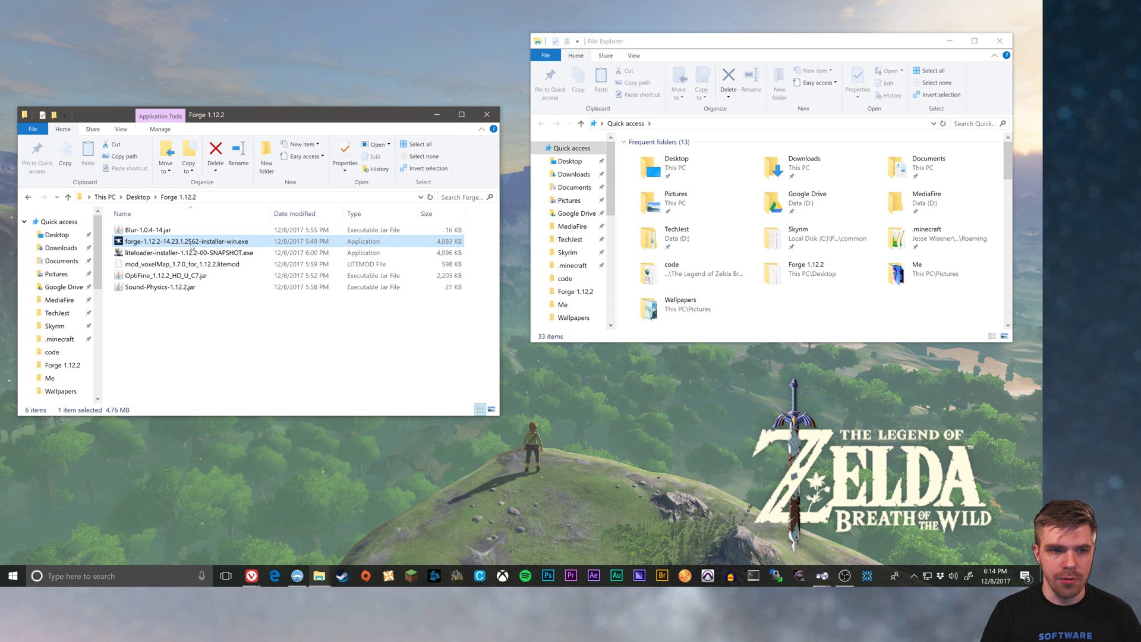
Step: Run forge-1.12.2-14.23.1.2562-installer-win.exe despite the SmartScreen block and install the Forge client into the default .minecraft directory
{"action": "double_click", "coordinate": [191, 243]}
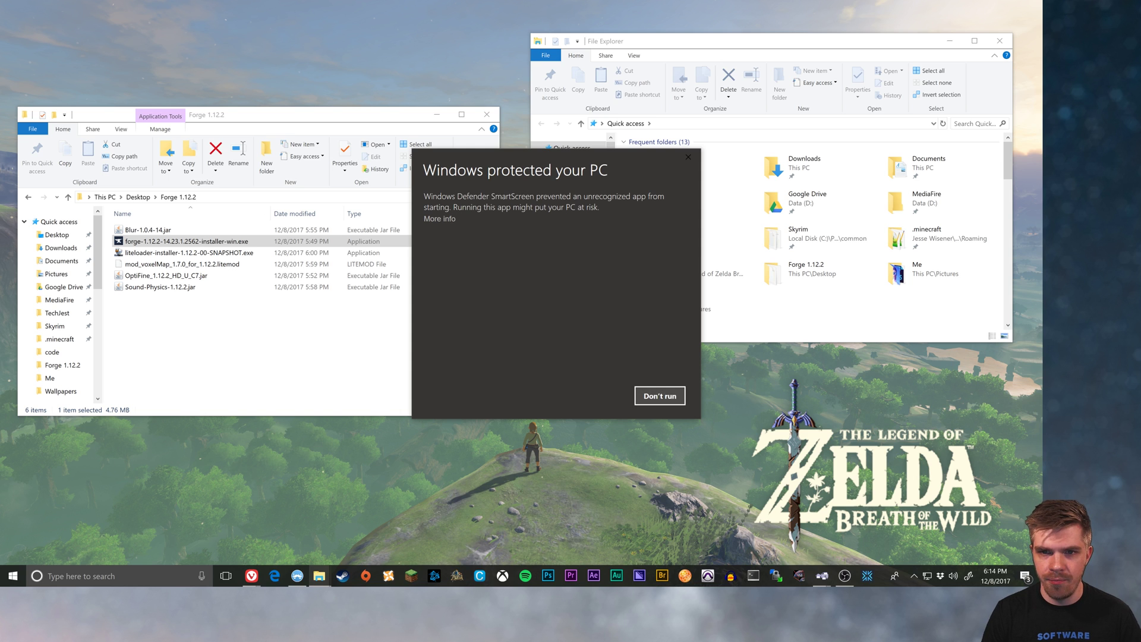
{"action": "left_click_drag", "start_coordinate": [608, 170], "coordinate": [423, 170]}
{"action": "left_click", "coordinate": [485, 265]}
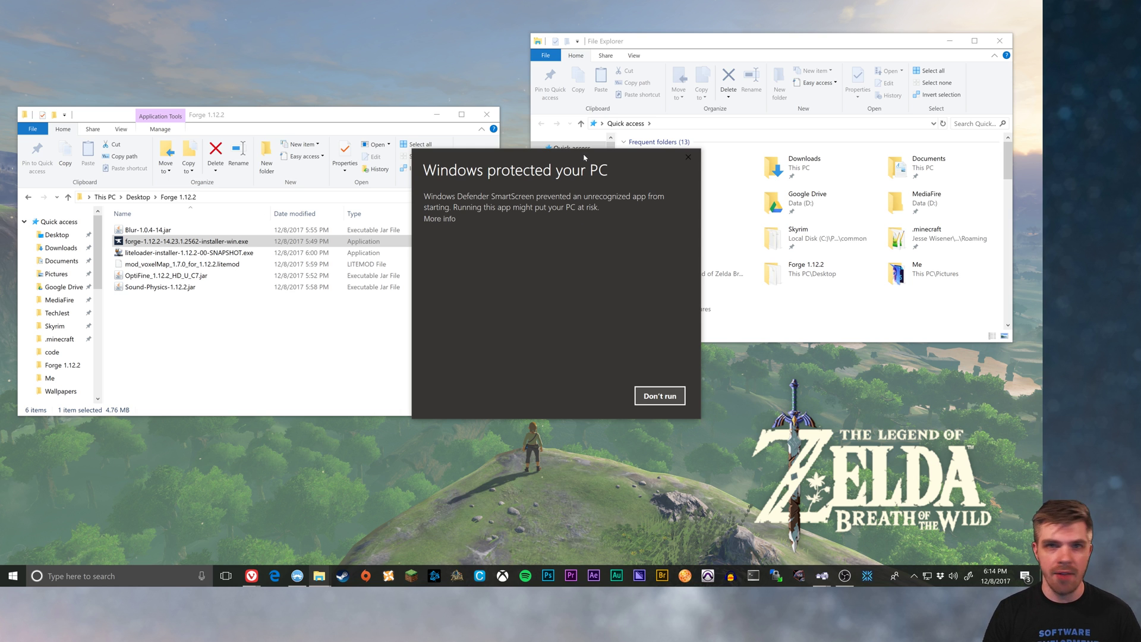
{"action": "left_click", "coordinate": [446, 221]}
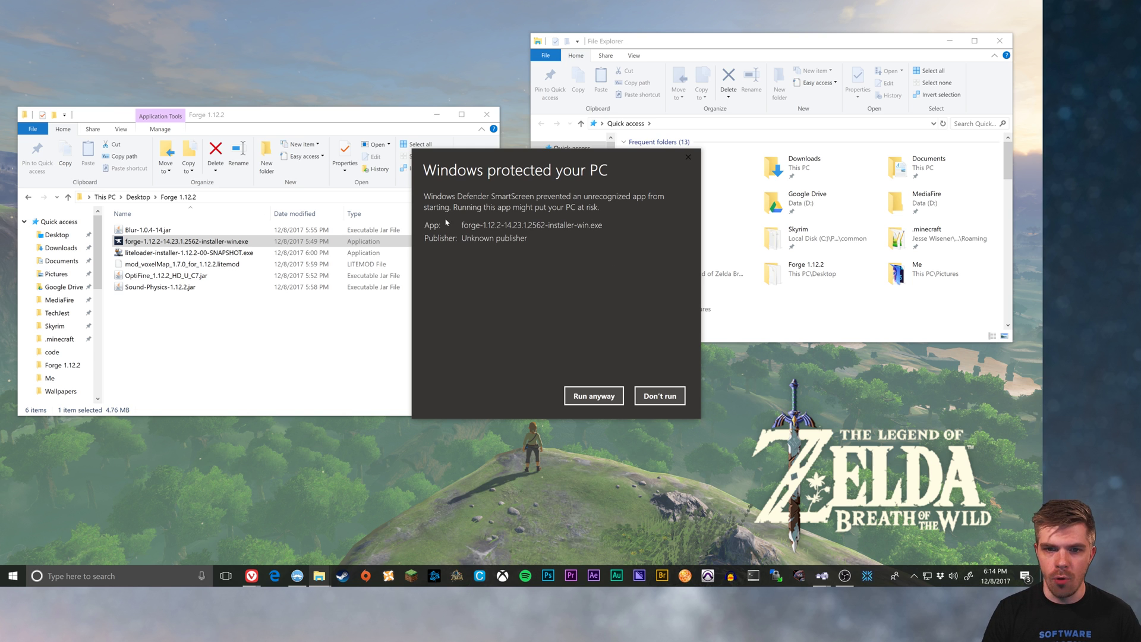
{"action": "left_click", "coordinate": [586, 397]}
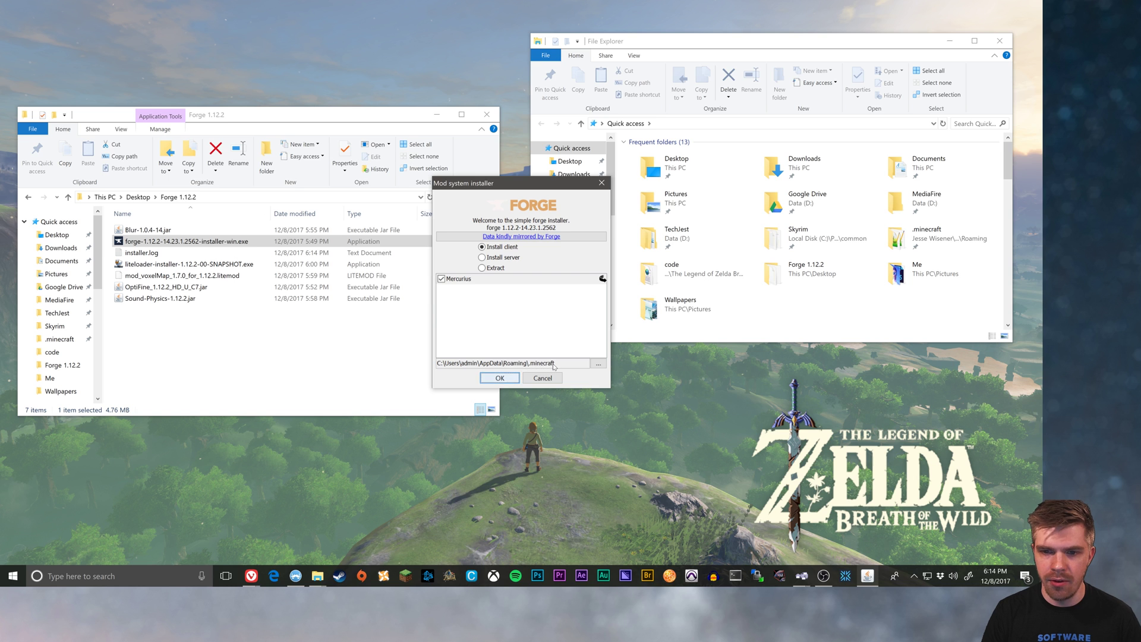
{"action": "left_click", "coordinate": [500, 378]}
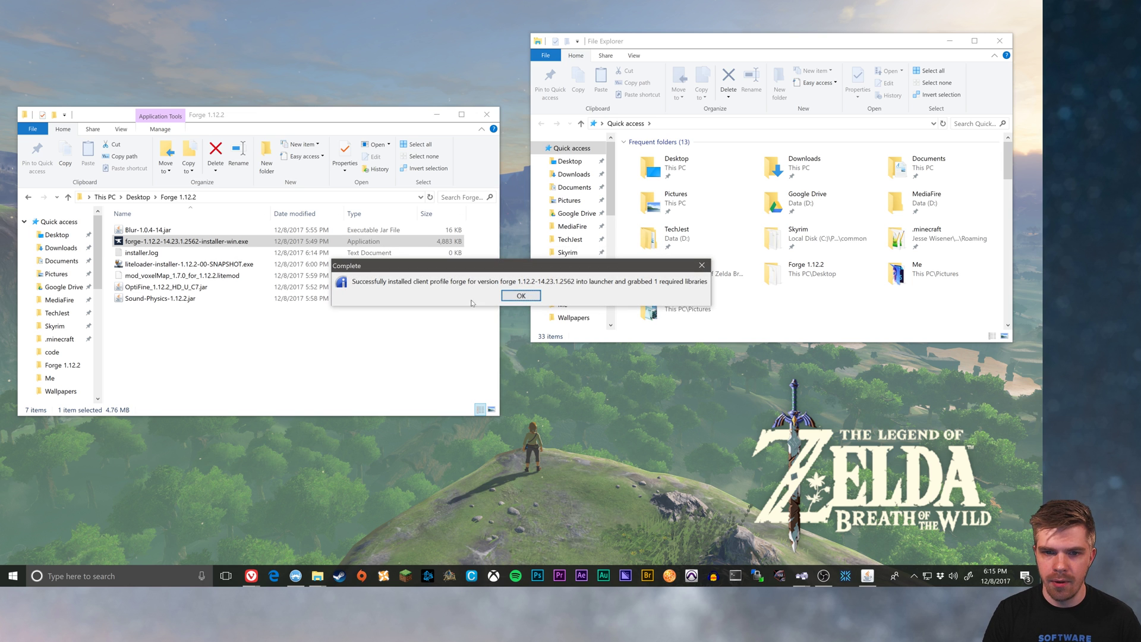
{"action": "left_click", "coordinate": [518, 295]}
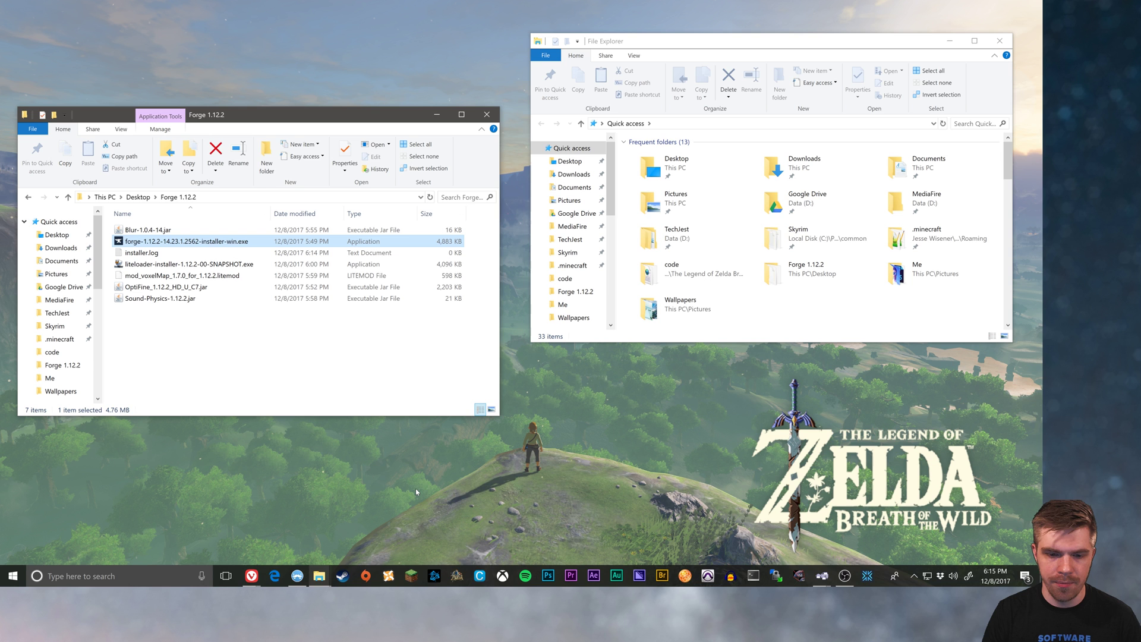
Step: In the Minecraft Launcher, add a new launch configuration using version release 1.12.2-forge1.12.2-14.23.1.2562
{"action": "left_click", "coordinate": [410, 575]}
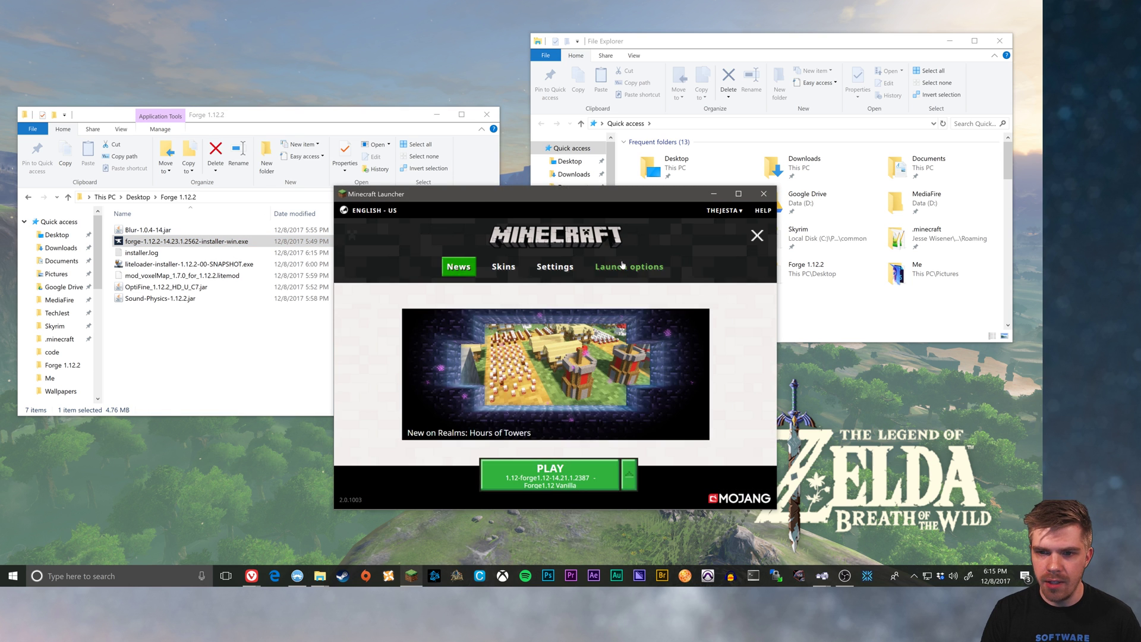
{"action": "left_click", "coordinate": [597, 272]}
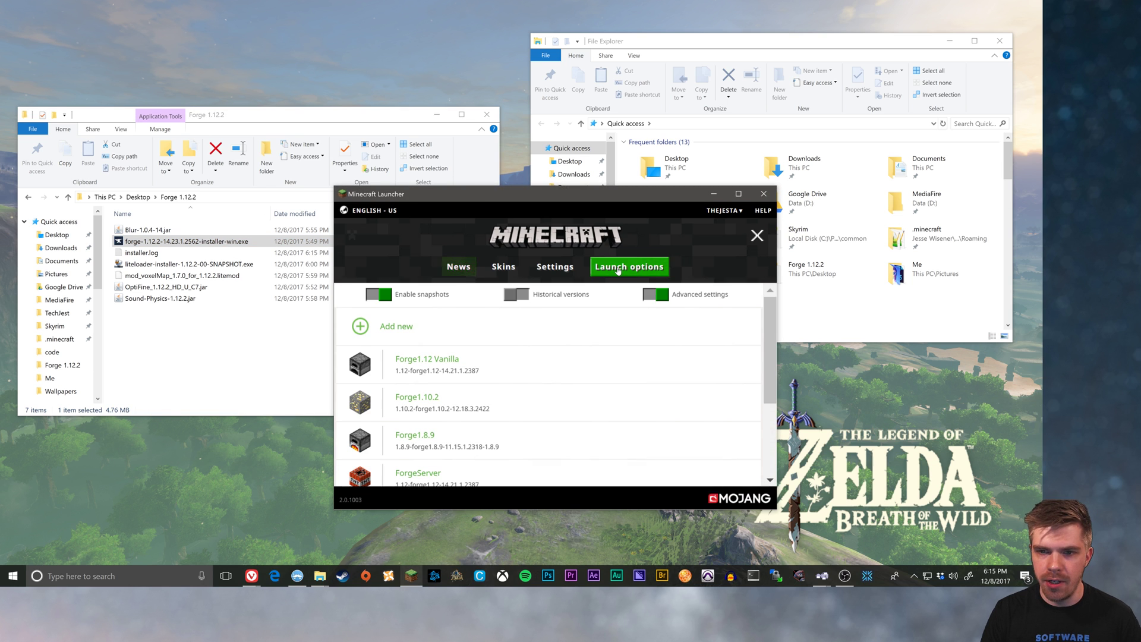
{"action": "left_click", "coordinate": [383, 328]}
{"action": "left_click", "coordinate": [671, 357]}
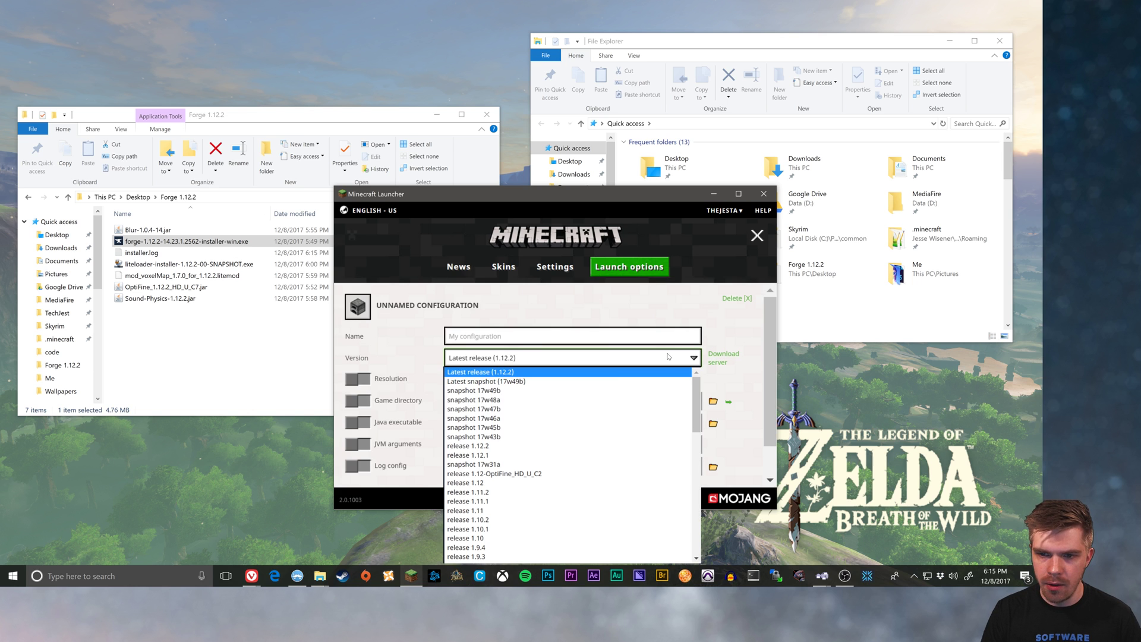
{"action": "scroll", "coordinate": [589, 401], "scroll_direction": "down", "scroll_amount": 3}
{"action": "scroll", "coordinate": [588, 401], "scroll_direction": "down", "scroll_amount": 10}
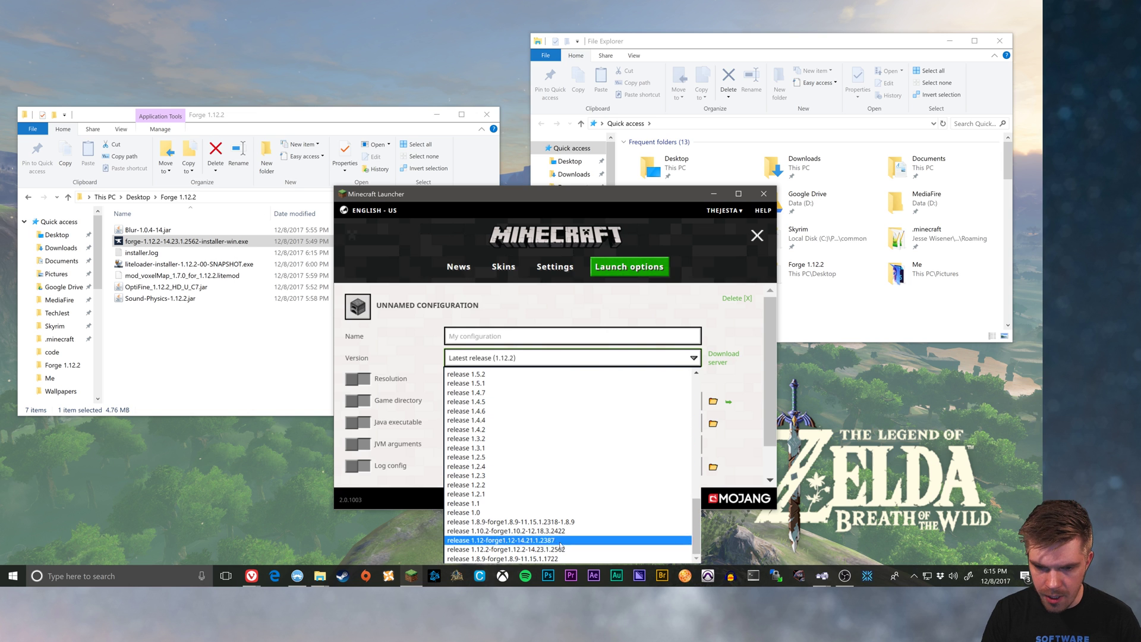
{"action": "left_click", "coordinate": [526, 550]}
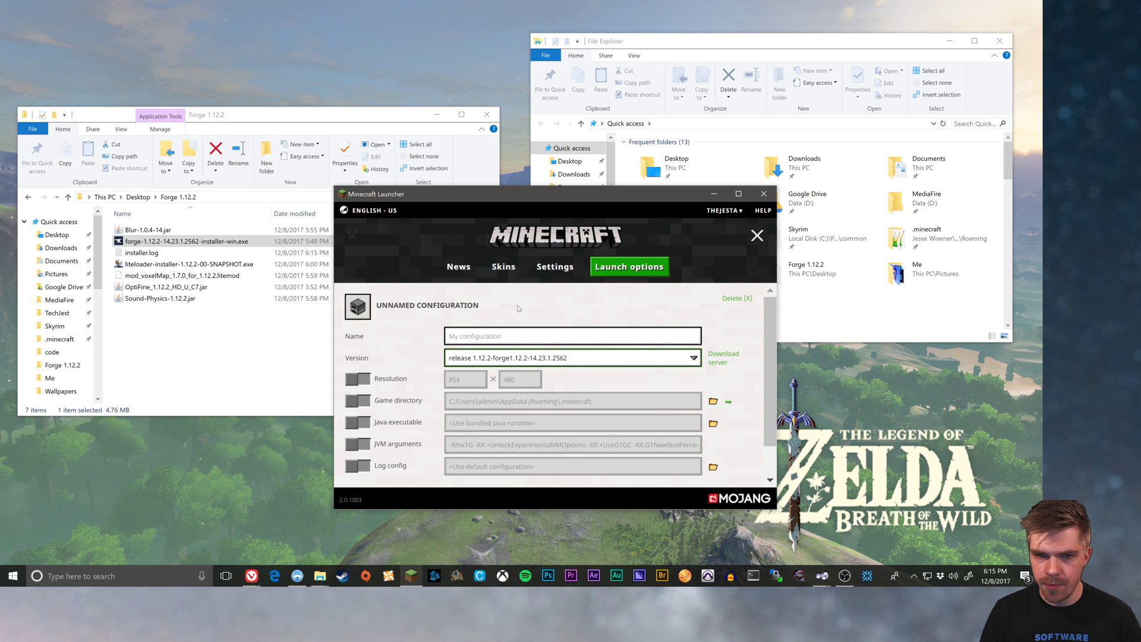
Step: Give the new launch configuration the TNT block icon and save it without a name
{"action": "left_click", "coordinate": [357, 306]}
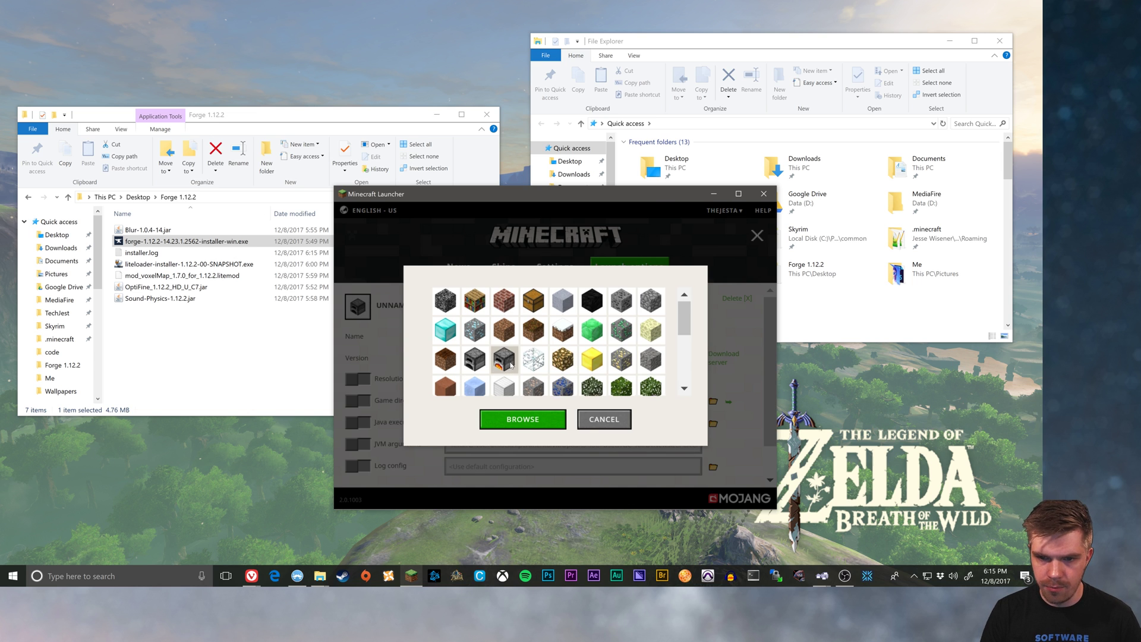
{"action": "scroll", "coordinate": [549, 369], "scroll_direction": "down", "scroll_amount": 3}
{"action": "scroll", "coordinate": [542, 364], "scroll_direction": "down", "scroll_amount": 1}
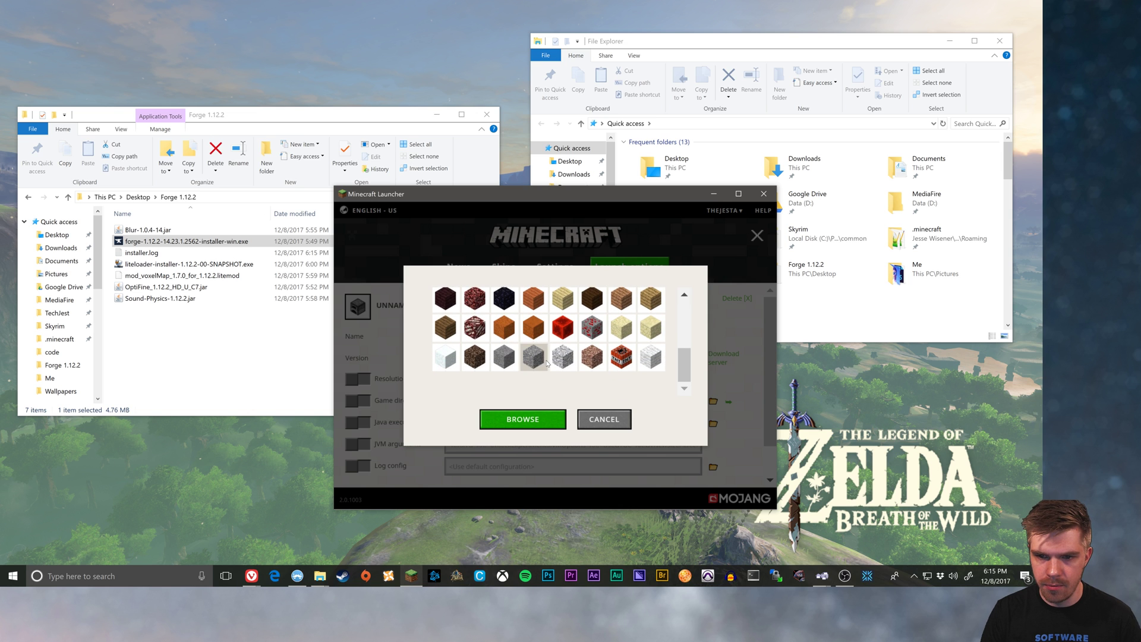
{"action": "left_click", "coordinate": [622, 356]}
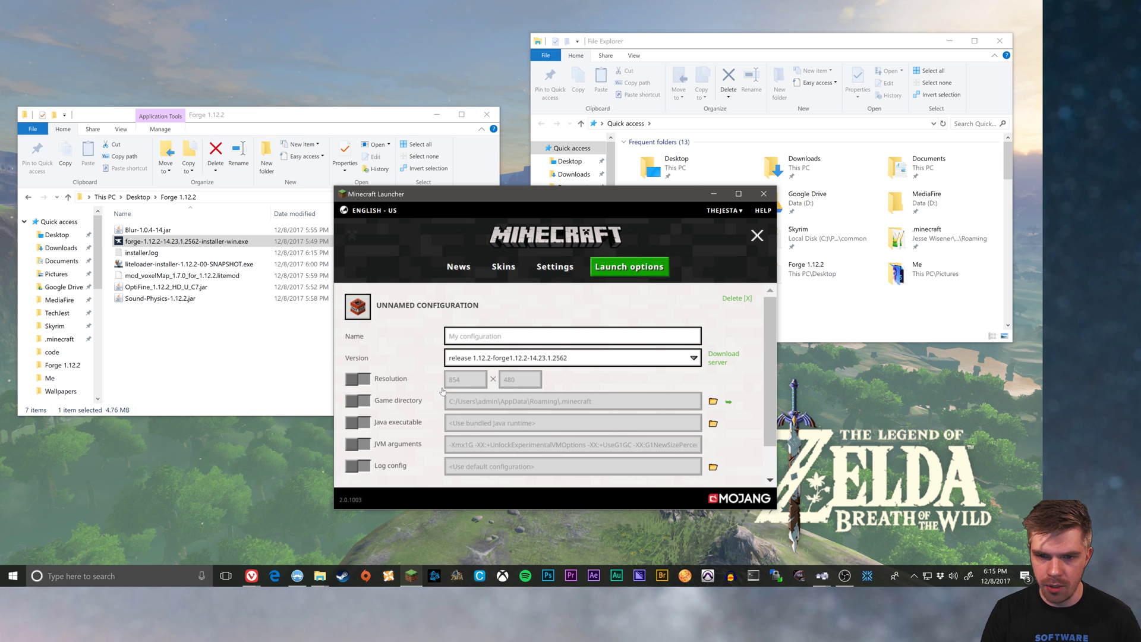
{"action": "scroll", "coordinate": [634, 435], "scroll_direction": "down", "scroll_amount": 1}
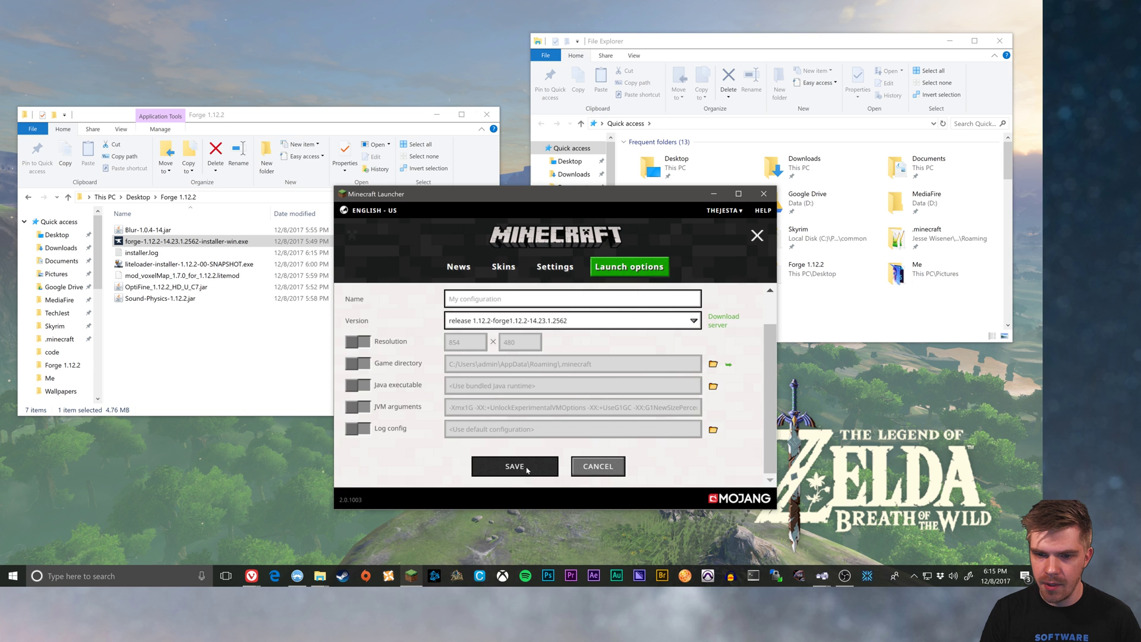
{"action": "left_click", "coordinate": [504, 472]}
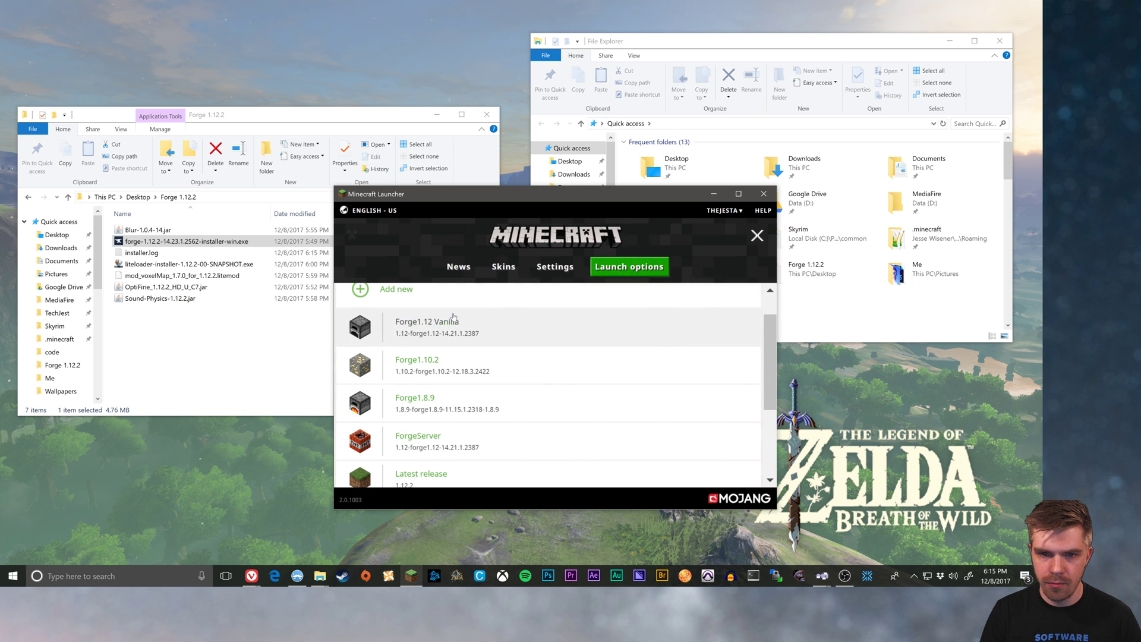
Step: Choose the unnamed 1.12.2-forge1.12.2-14.23.1.2562 configuration as the profile to play
{"action": "left_click", "coordinate": [455, 269]}
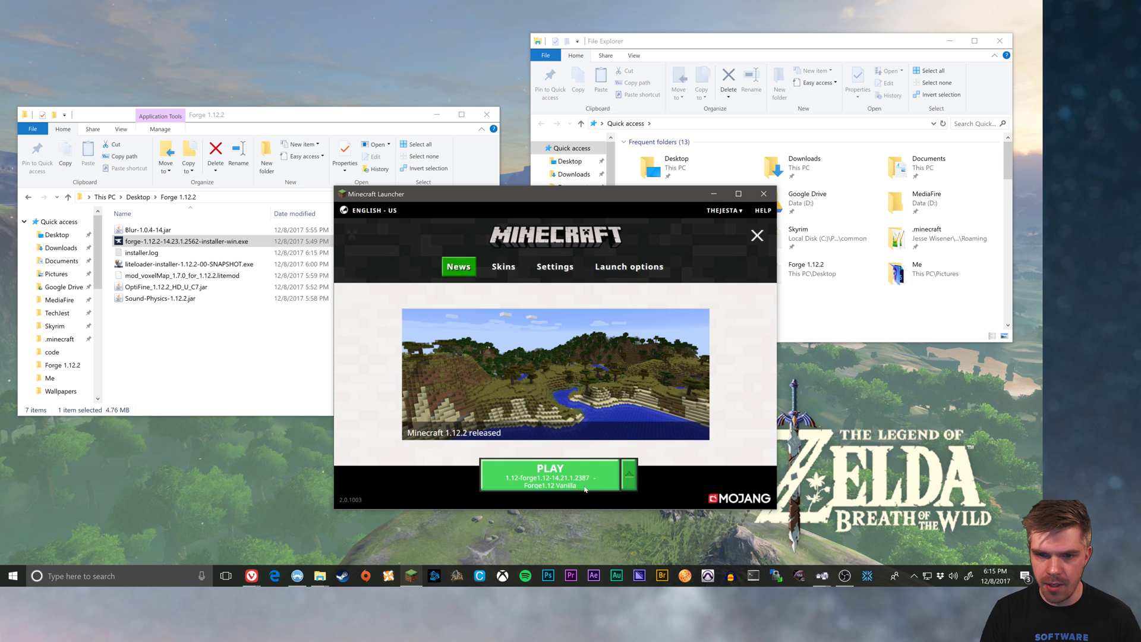
{"action": "left_click", "coordinate": [635, 474]}
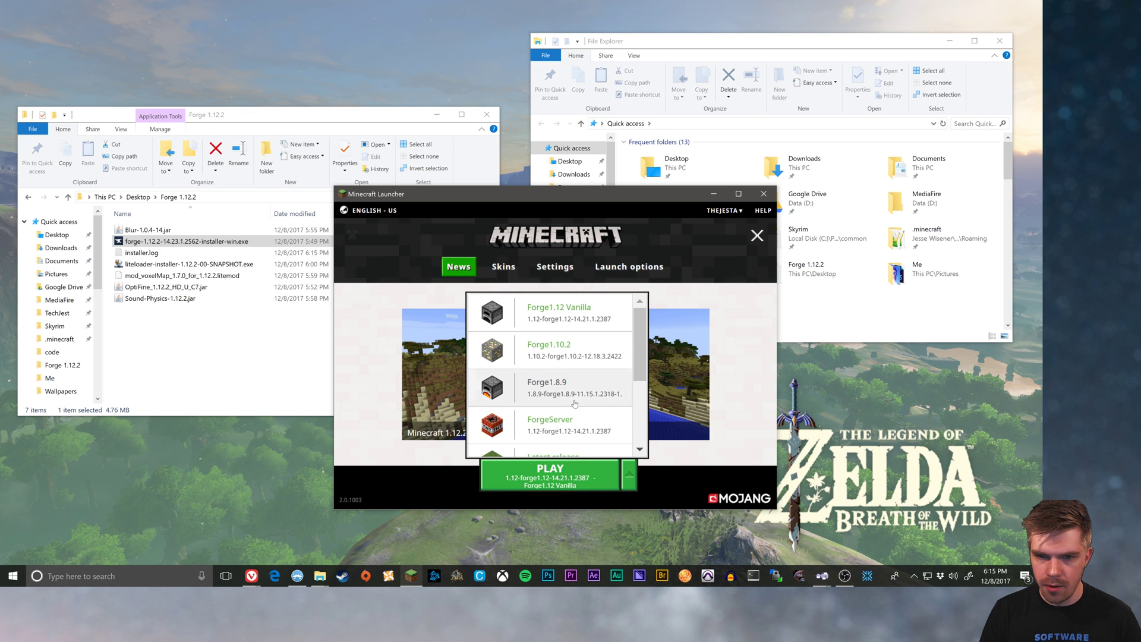
{"action": "scroll", "coordinate": [571, 373], "scroll_direction": "down", "scroll_amount": 3}
{"action": "scroll", "coordinate": [562, 416], "scroll_direction": "down", "scroll_amount": 3}
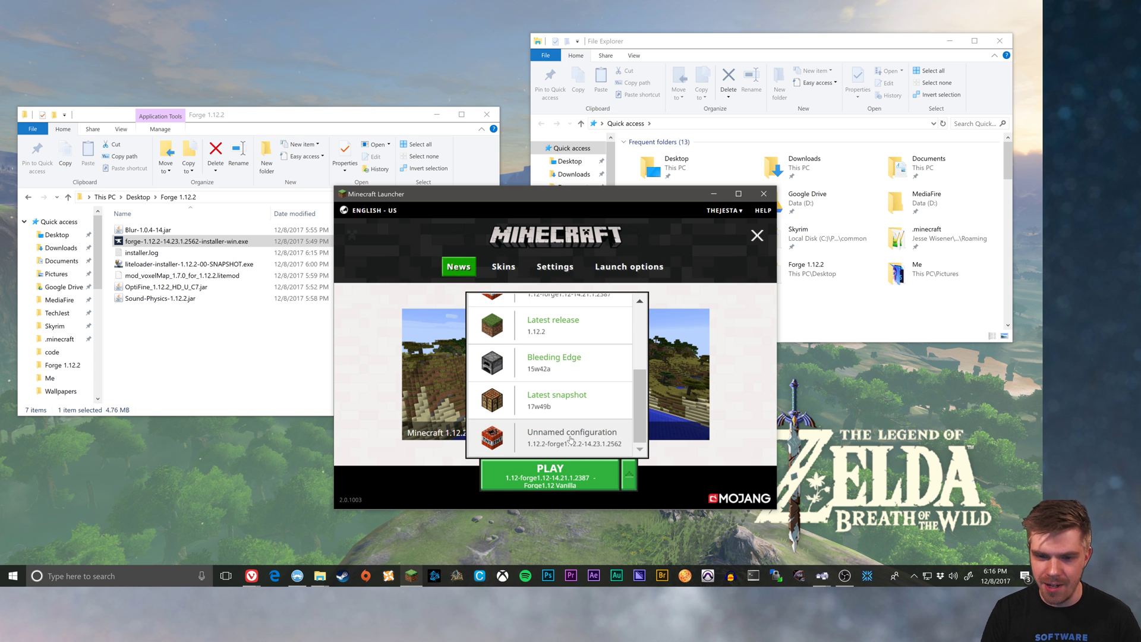
{"action": "left_click", "coordinate": [567, 439]}
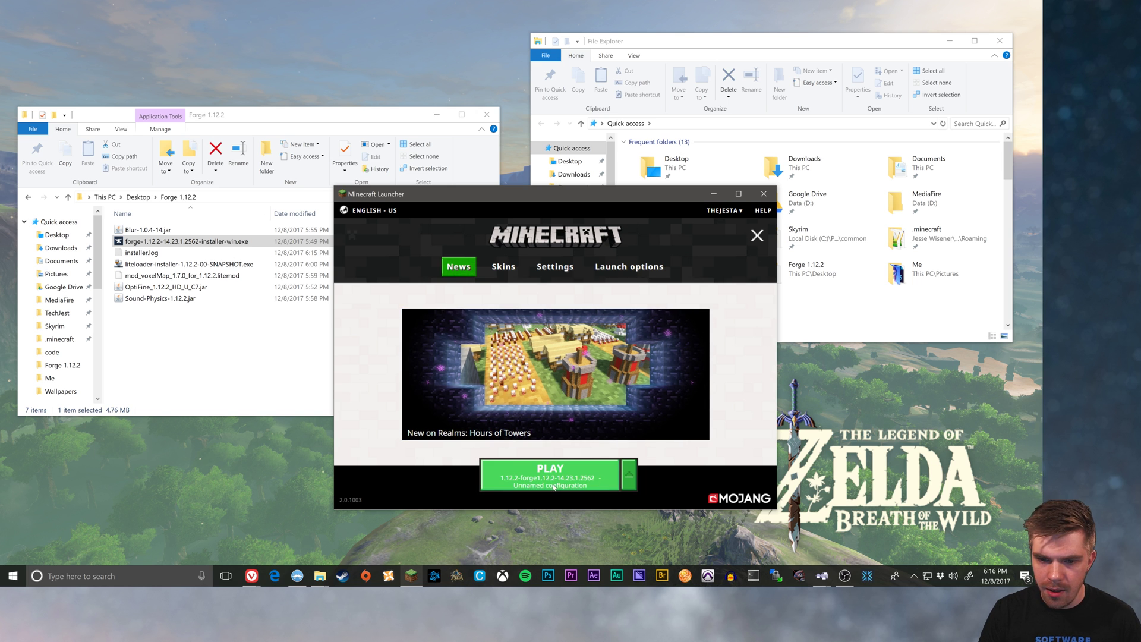
{"action": "left_click", "coordinate": [597, 476]}
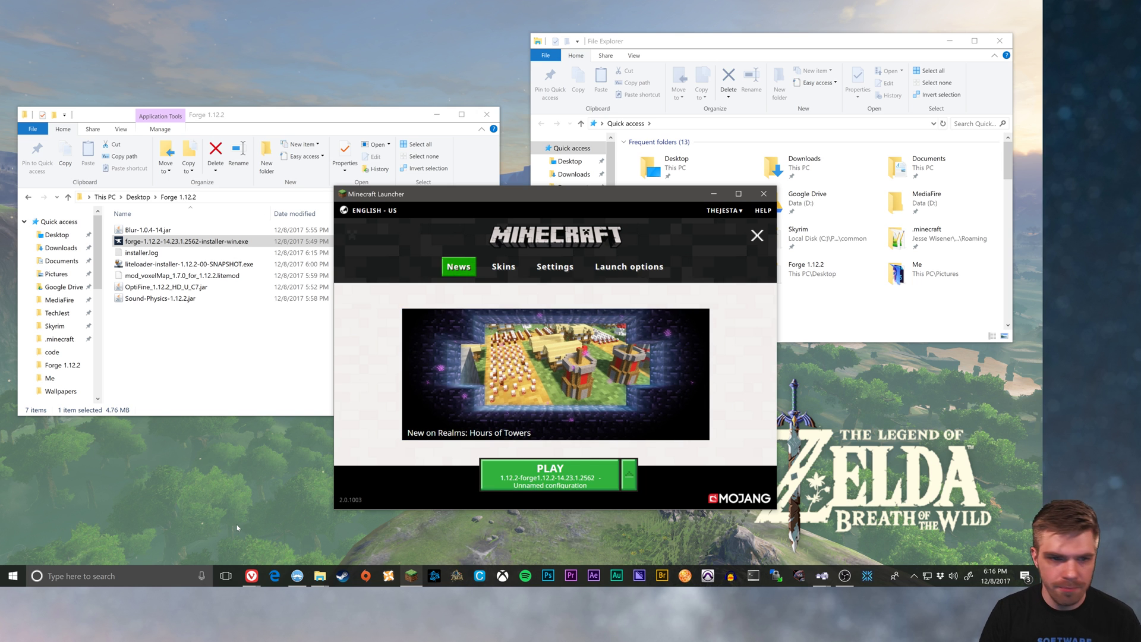
Step: Run the LiteLoader 1.12.2 installer from the Forge 1.12.2 folder and install it extending 1.12.2-forge1.12.2-14.23.1.2562
{"action": "left_click", "coordinate": [169, 343]}
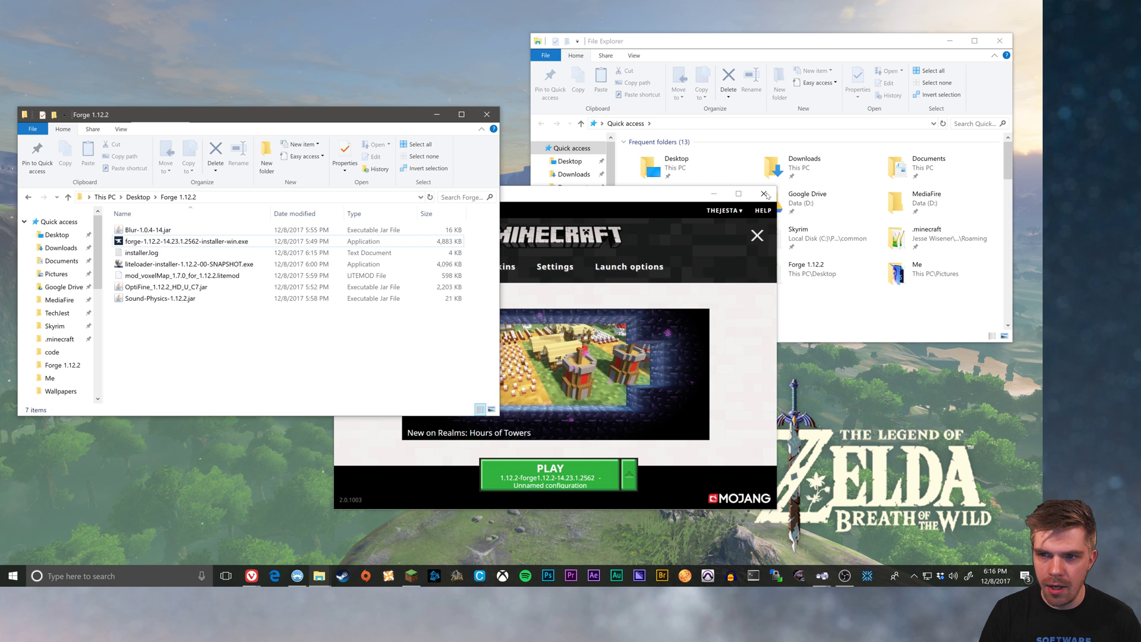
{"action": "double_click", "coordinate": [168, 264]}
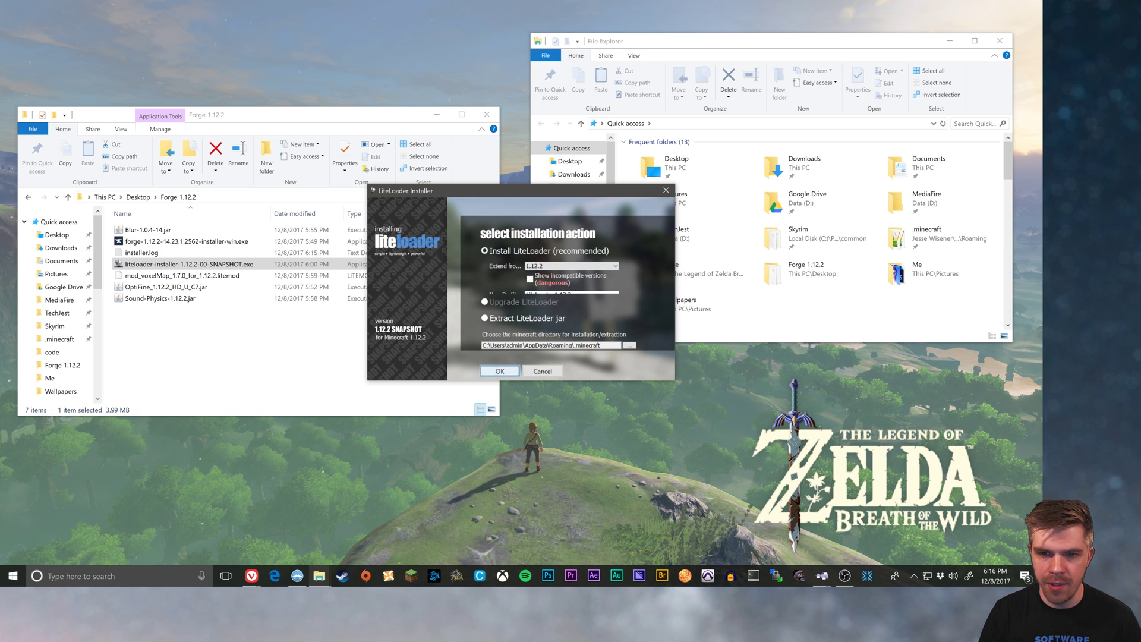
{"action": "left_click", "coordinate": [572, 267]}
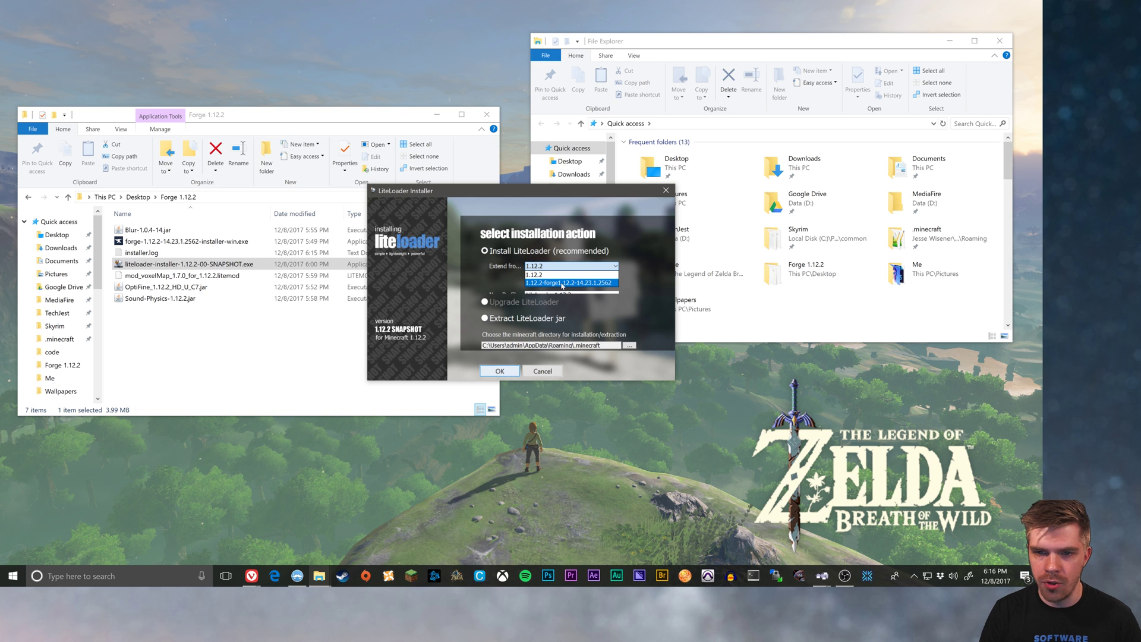
{"action": "left_click", "coordinate": [552, 283]}
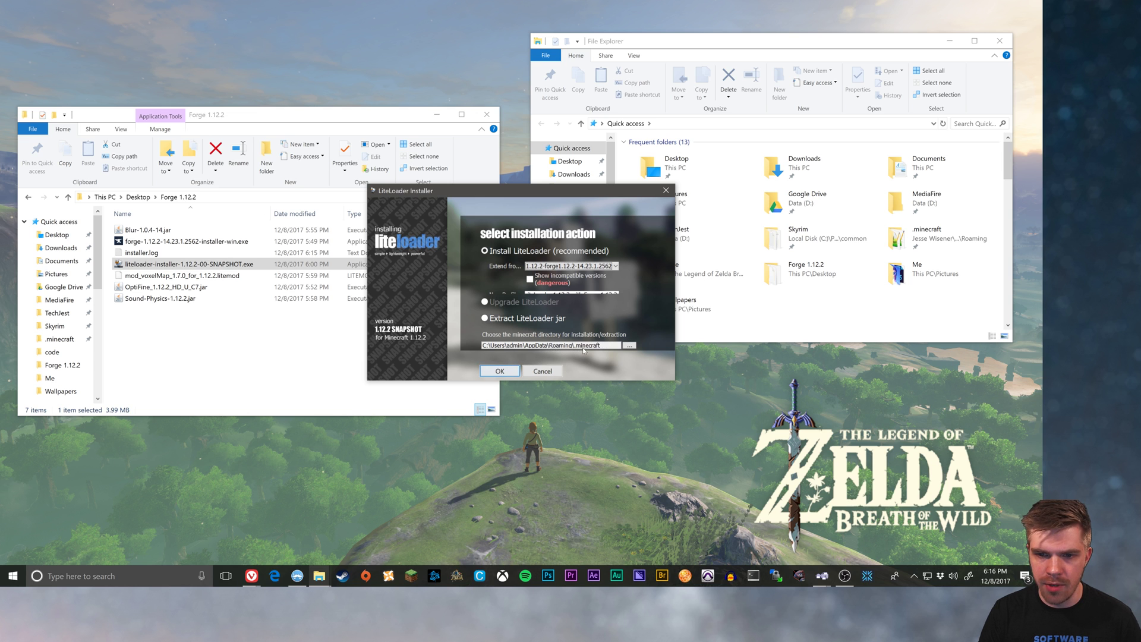
{"action": "left_click", "coordinate": [499, 370]}
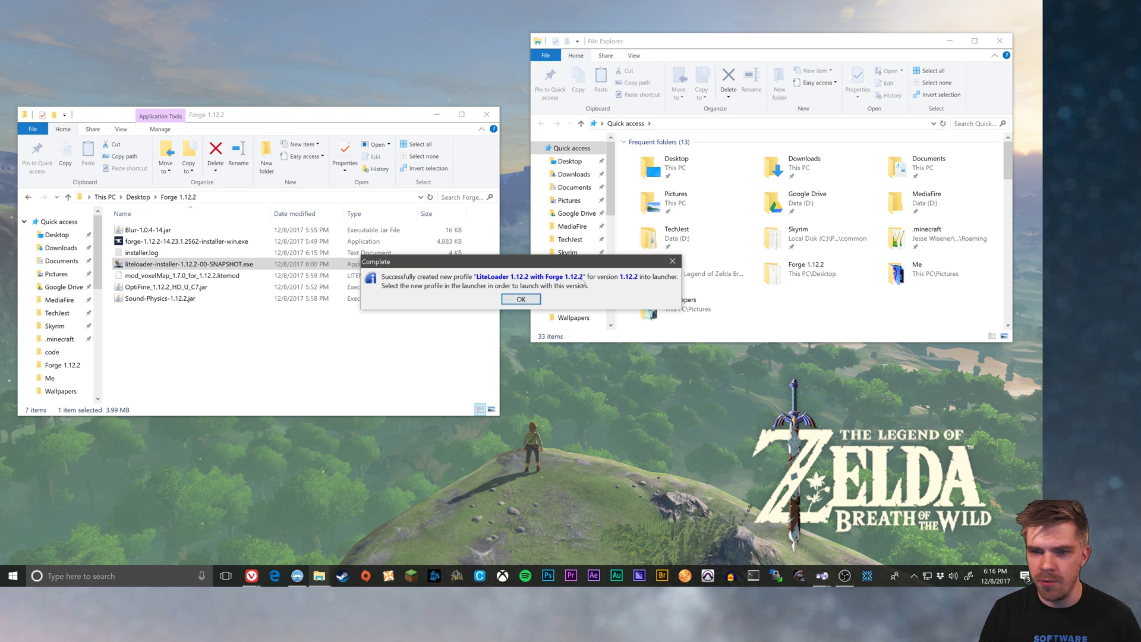
{"action": "left_click", "coordinate": [519, 299]}
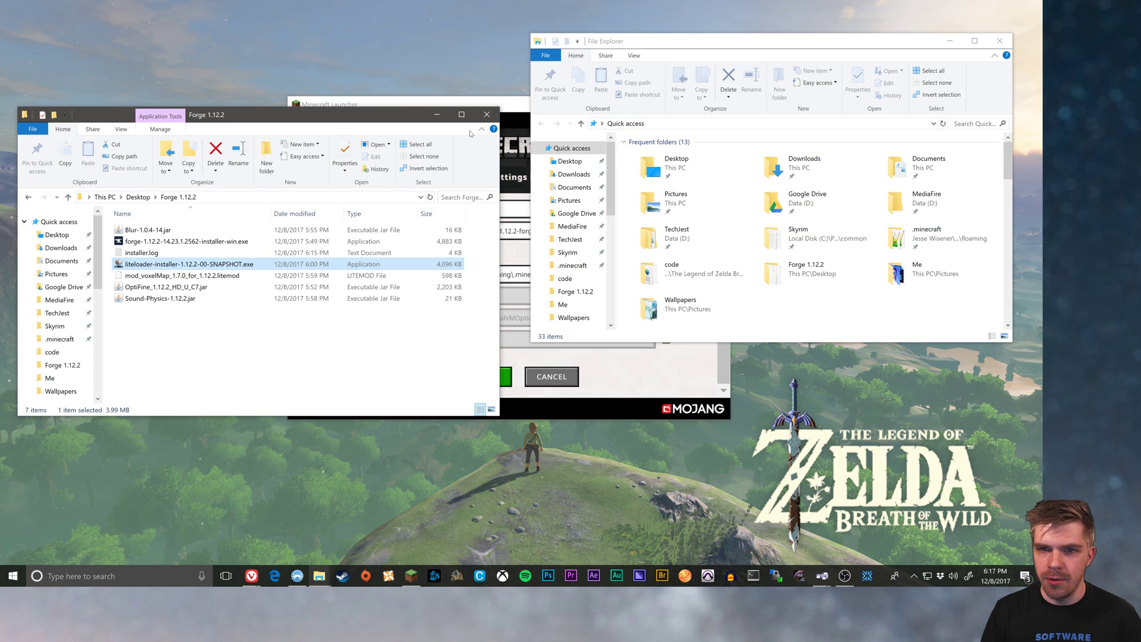
Step: In the second File Explorer window, go to %appdata% and open the .minecraft folder
{"action": "left_click", "coordinate": [683, 123]}
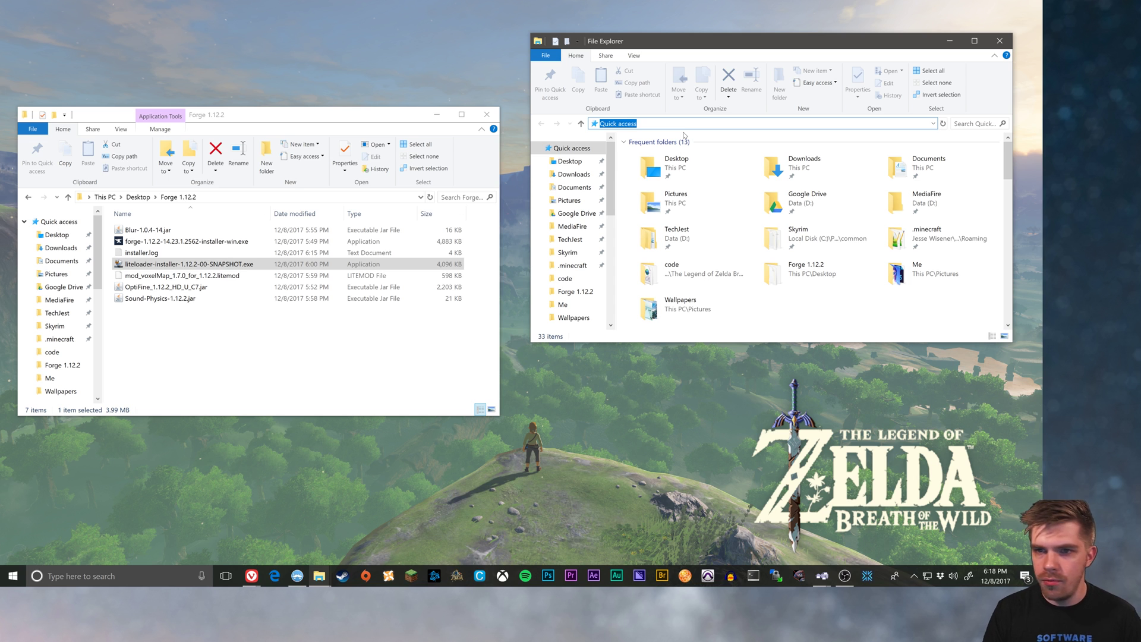
{"action": "type", "text": "%"}
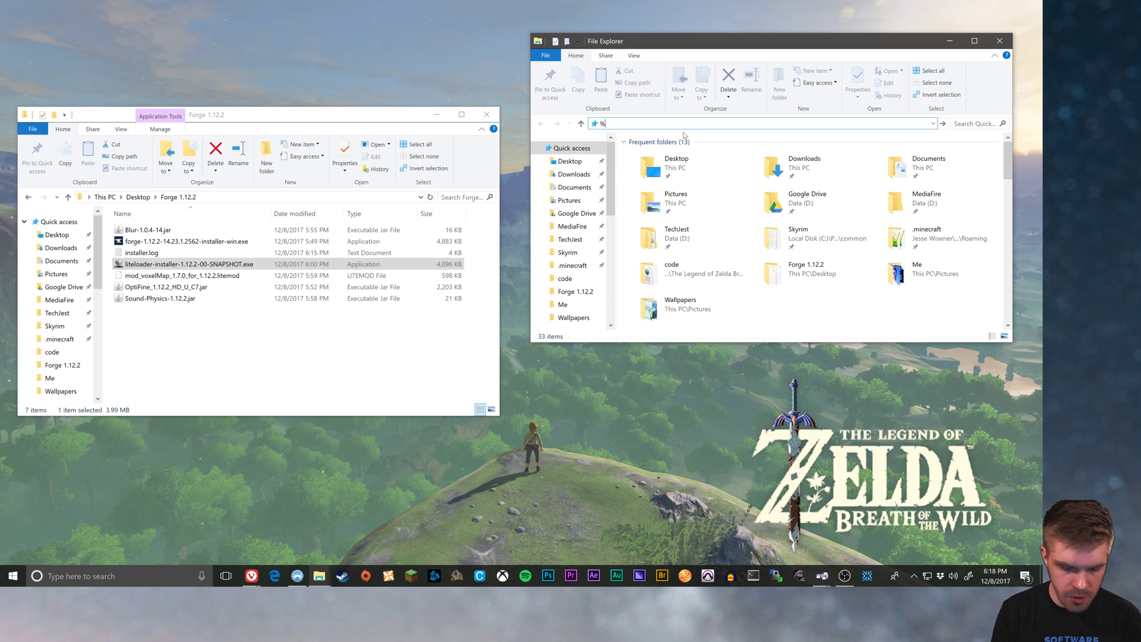
{"action": "type", "text": "appdata"}
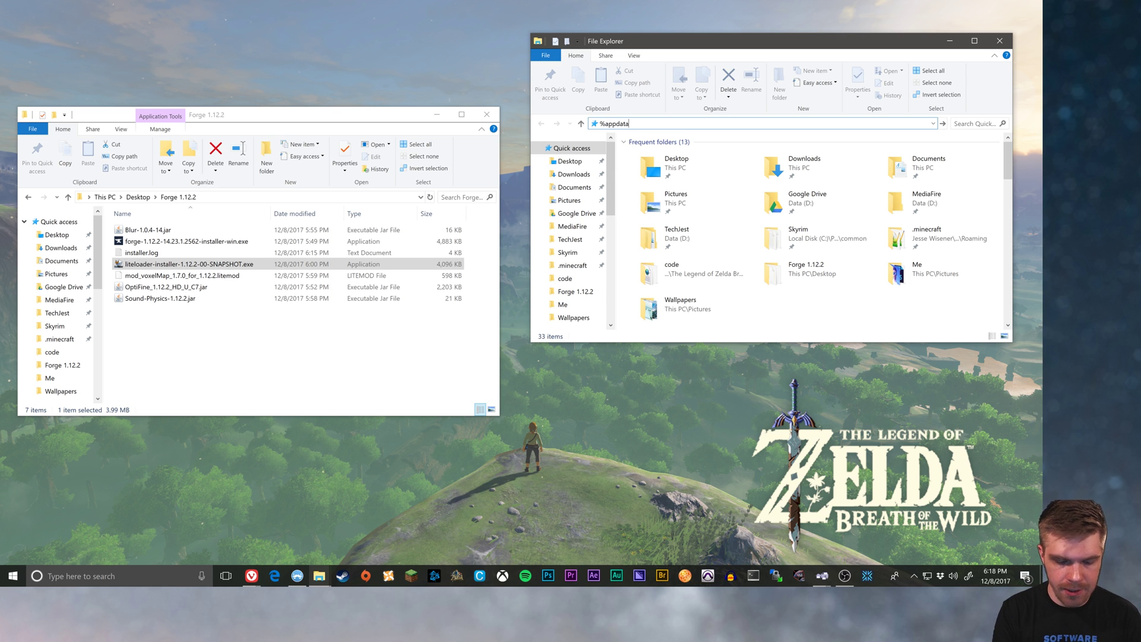
{"action": "type", "text": "%"}
{"action": "key", "text": "Return"}
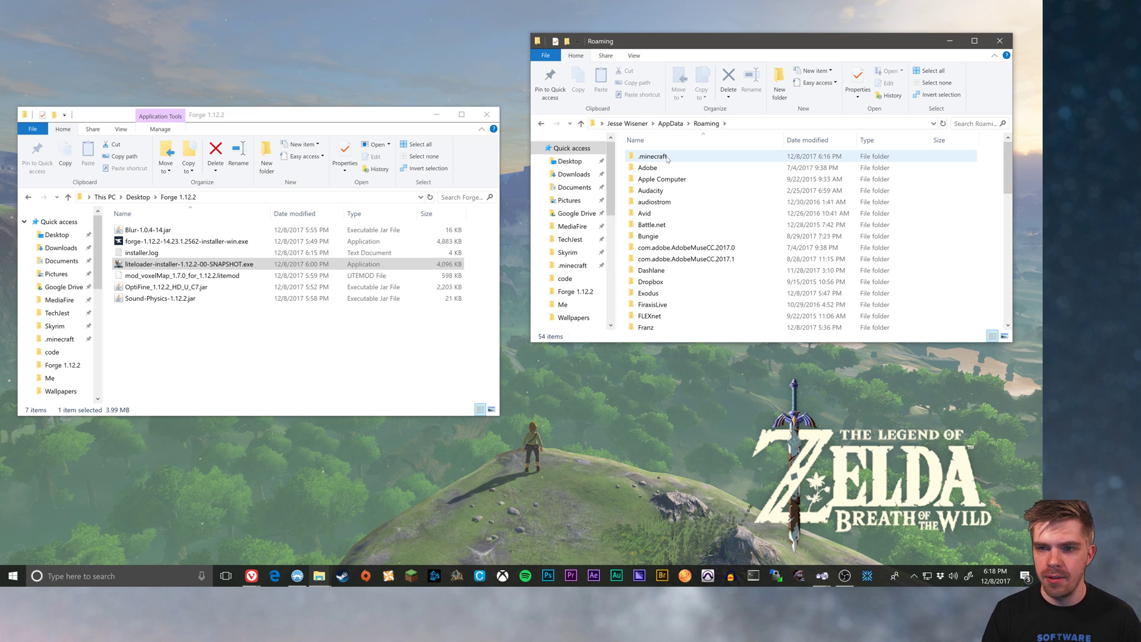
{"action": "double_click", "coordinate": [667, 157]}
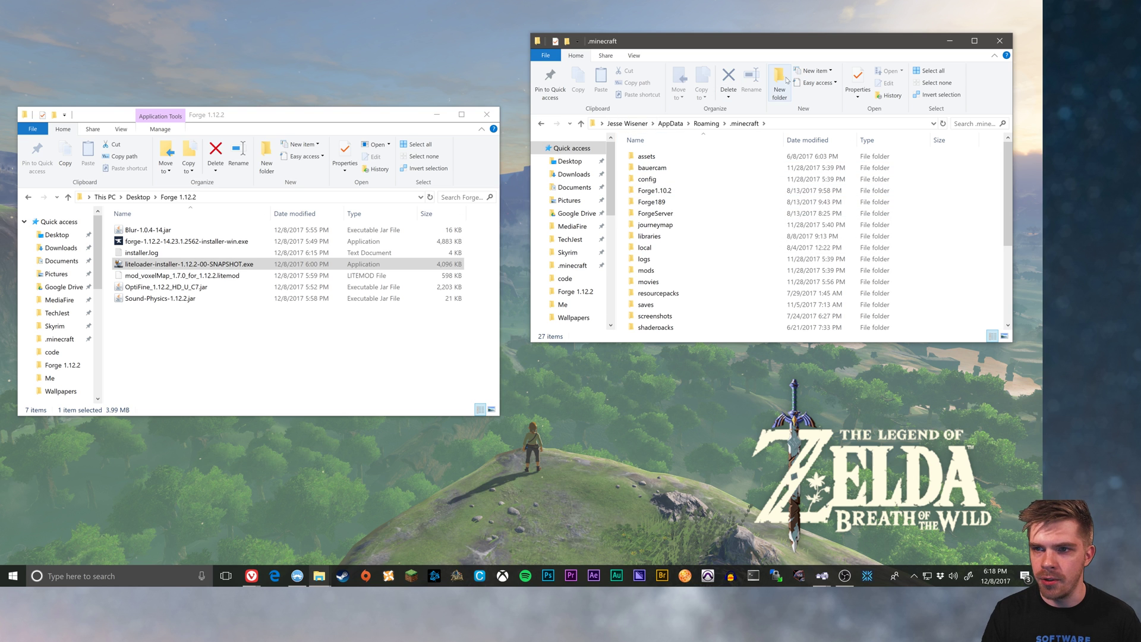
Step: Create a new folder named Forge-LiteLoader1.12.2 inside .minecraft
{"action": "left_click", "coordinate": [778, 83]}
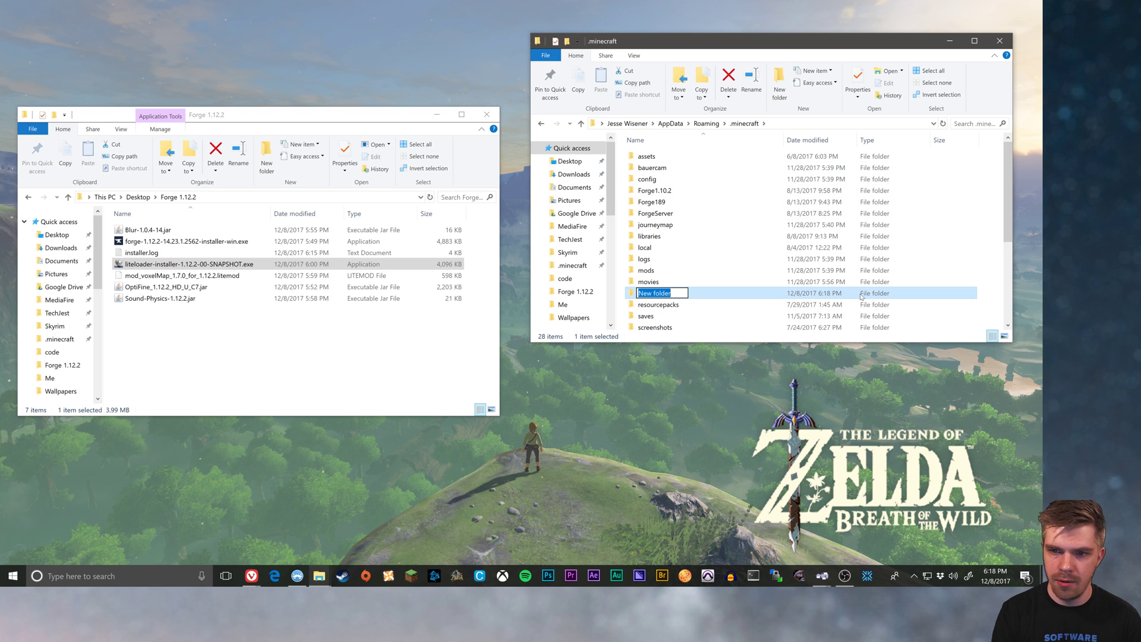
{"action": "type", "text": "FORG"}
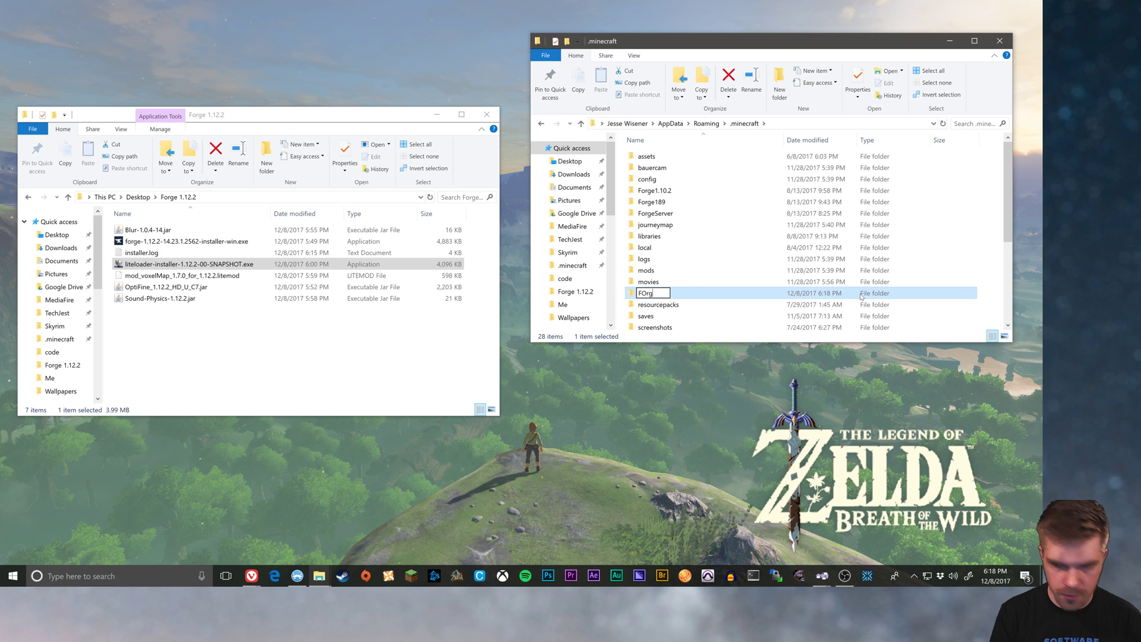
{"action": "key", "text": "BackSpace"}
{"action": "key", "text": "BackSpace"}
{"action": "key", "text": "BackSpace"}
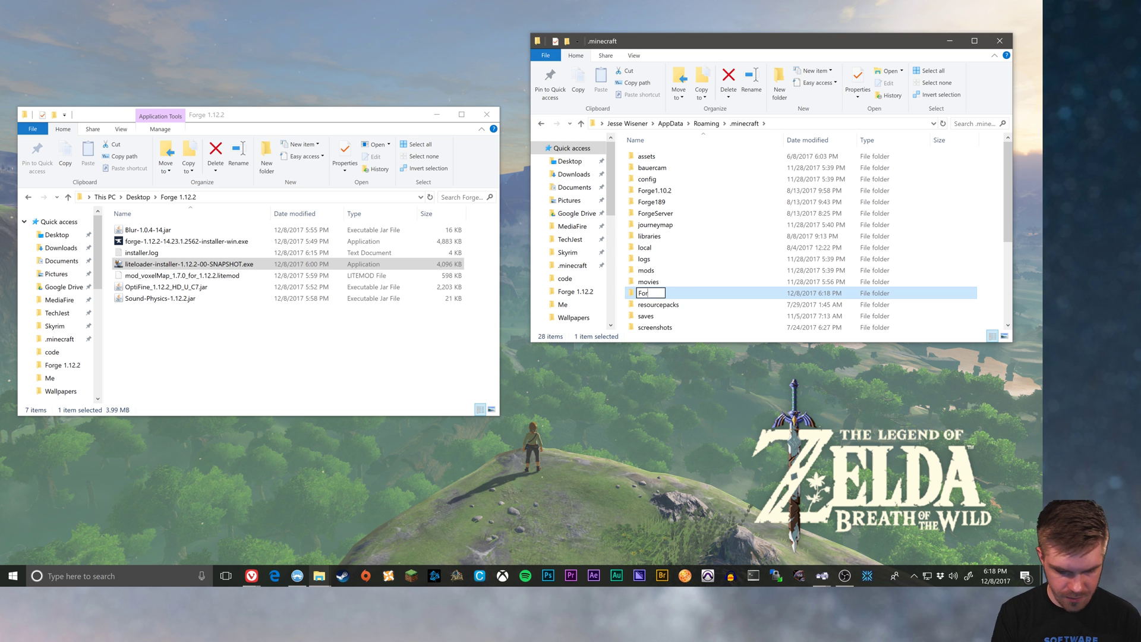
{"action": "type", "text": "ge"}
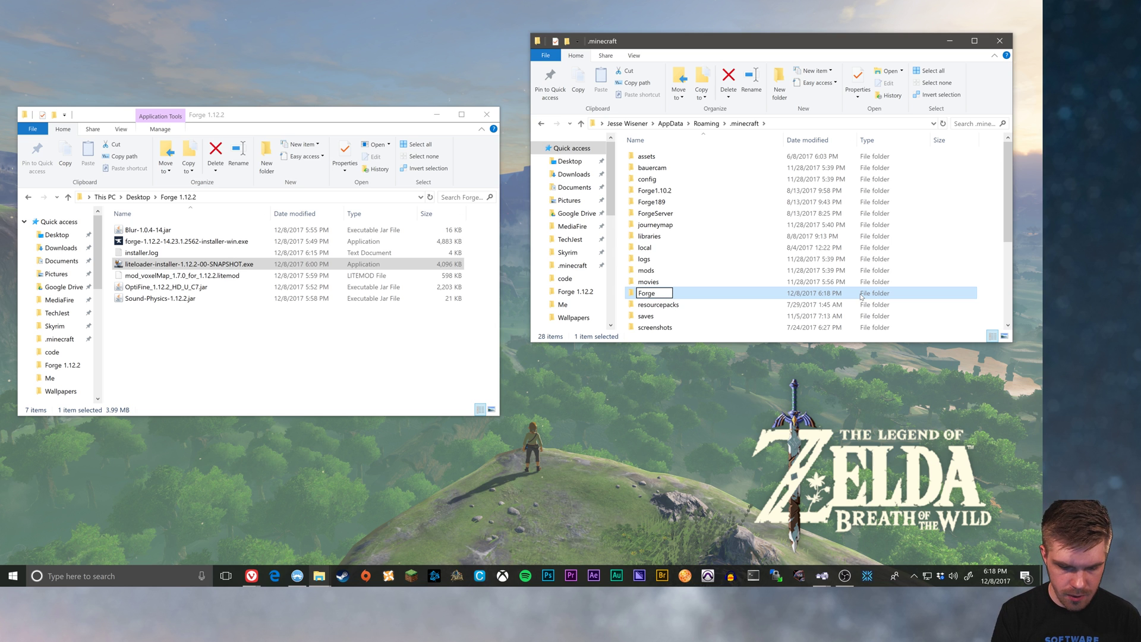
{"action": "type", "text": "-Liteloader"}
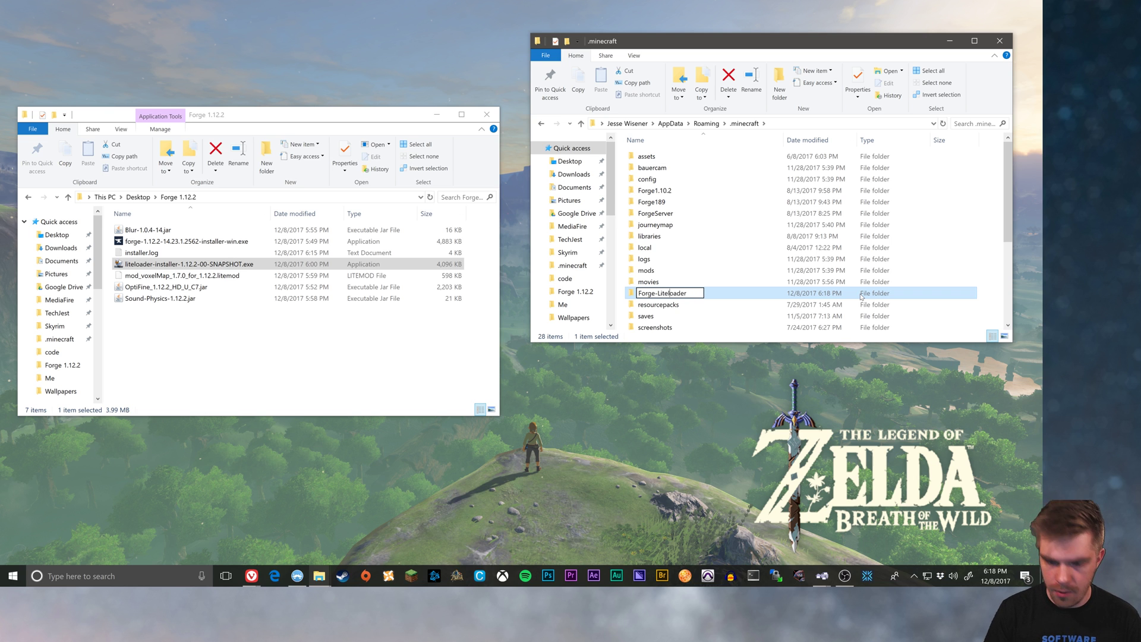
{"action": "type", "text": "L"}
{"action": "key", "text": "End"}
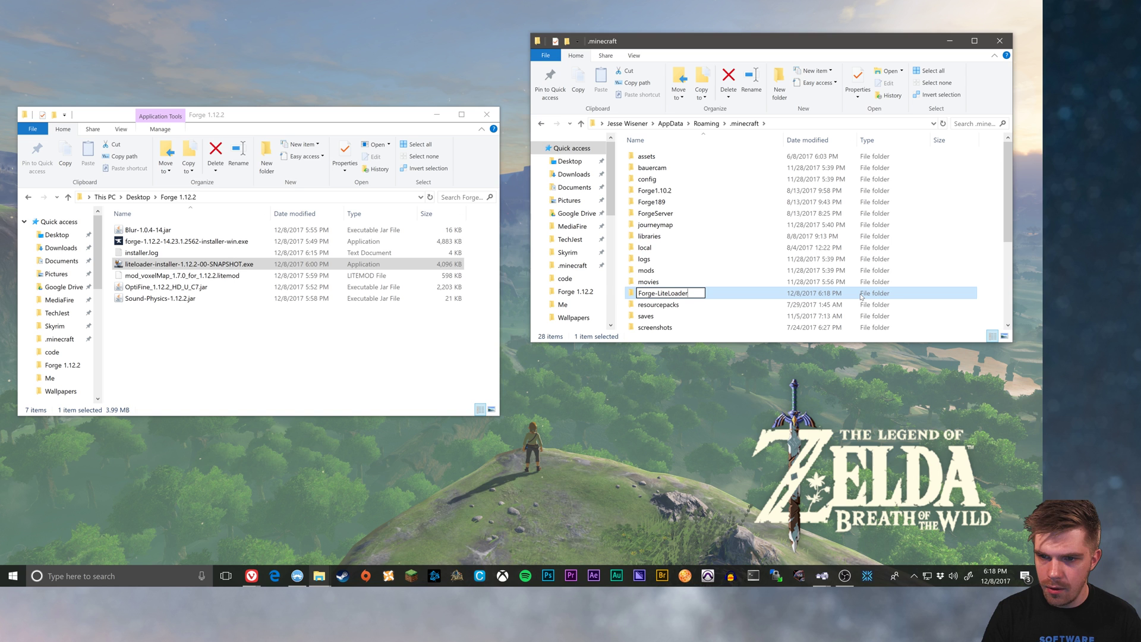
{"action": "type", "text": "1."}
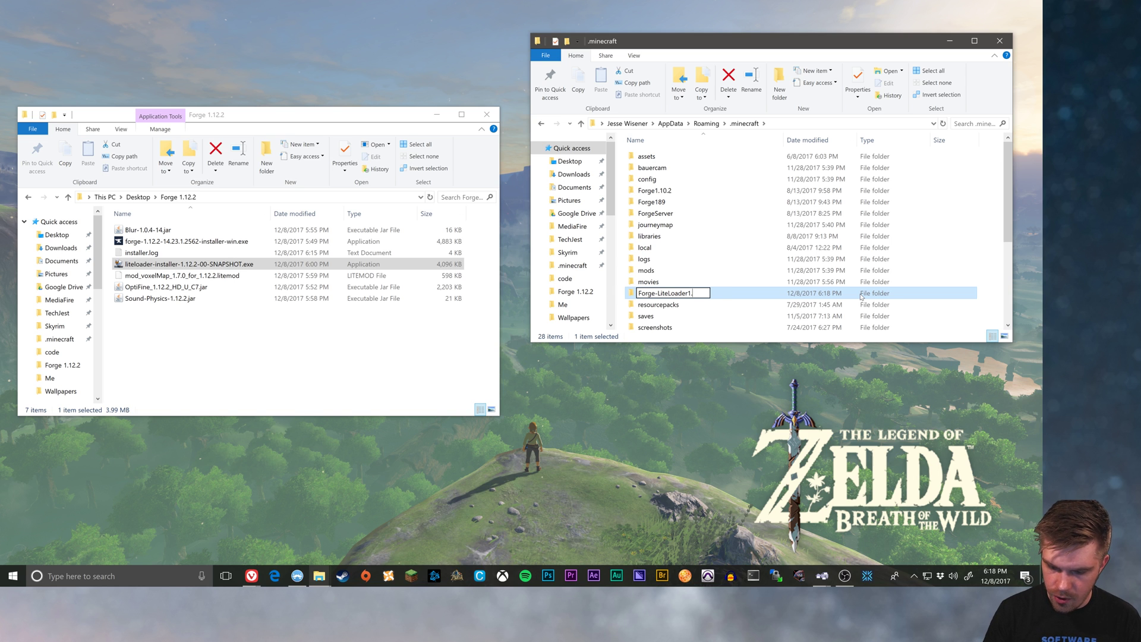
{"action": "type", "text": "12.2"}
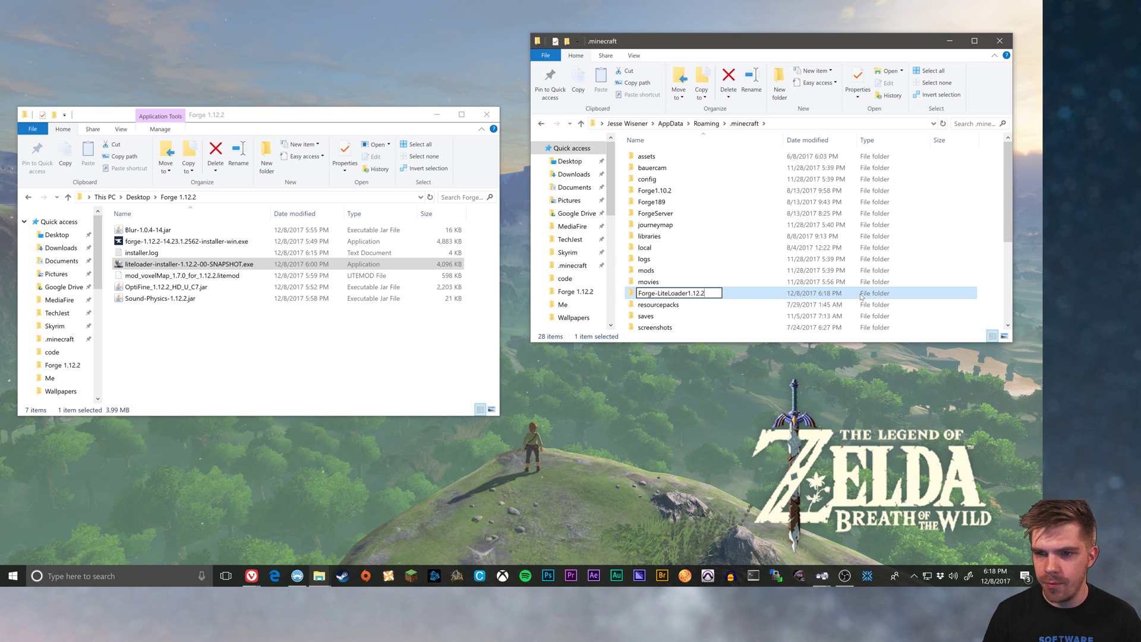
{"action": "key", "text": "Return"}
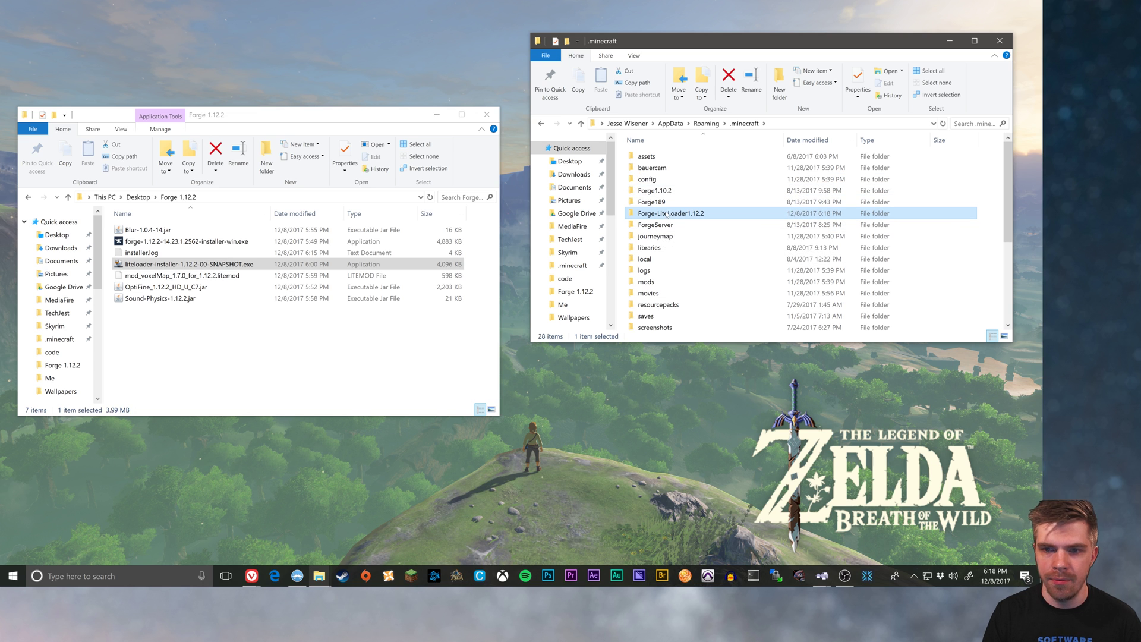
Step: Switch to the Minecraft Launcher, open the LiteLoader 1.12.2 with Forge 1.12.2 launch configuration and enable its custom resolution
{"action": "left_click", "coordinate": [411, 575]}
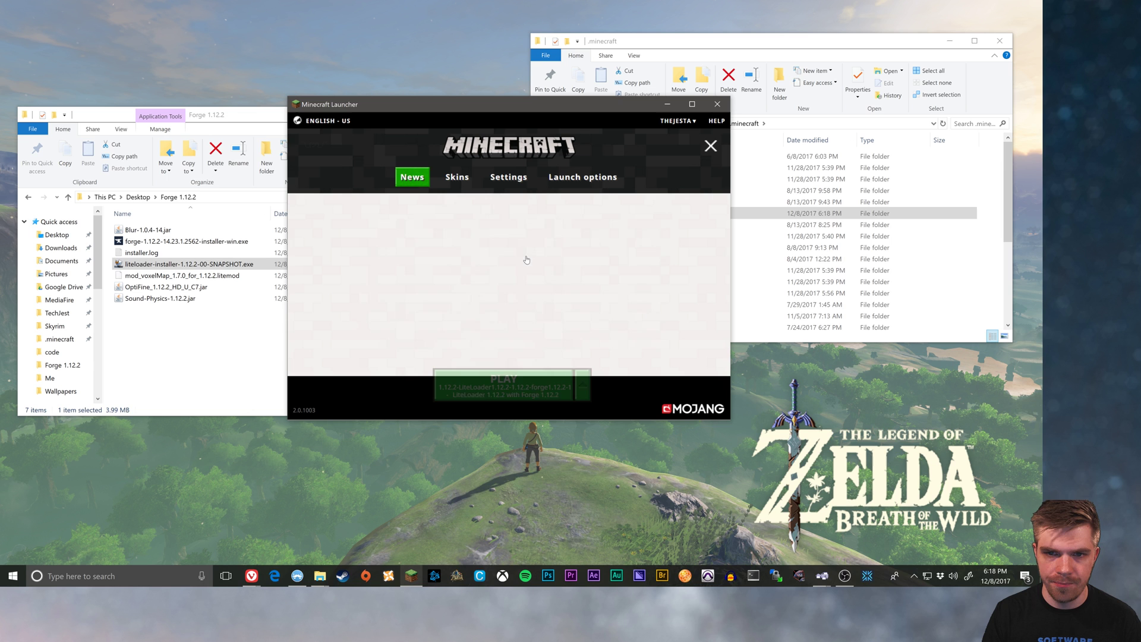
{"action": "left_click", "coordinate": [582, 385]}
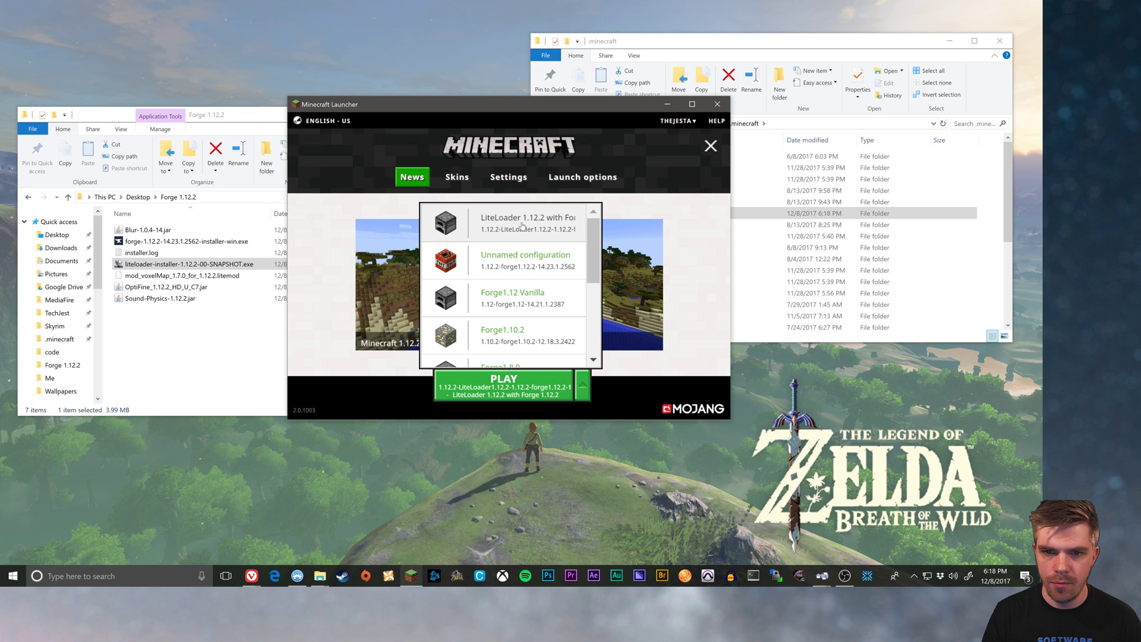
{"action": "left_click", "coordinate": [567, 178]}
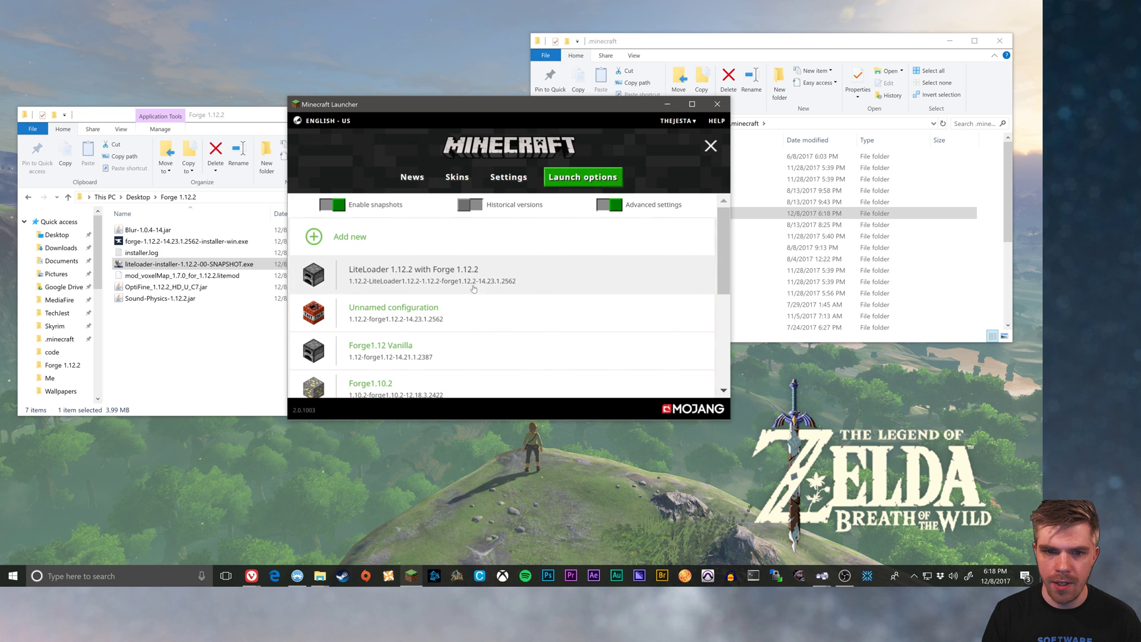
{"action": "left_click", "coordinate": [448, 272]}
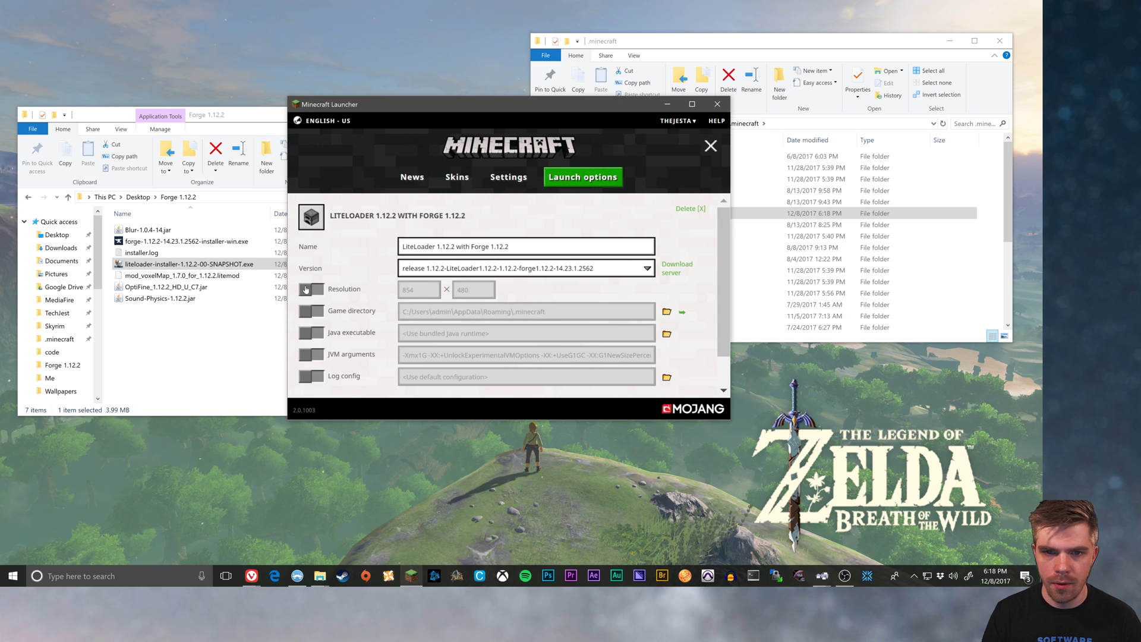
{"action": "left_click", "coordinate": [306, 289]}
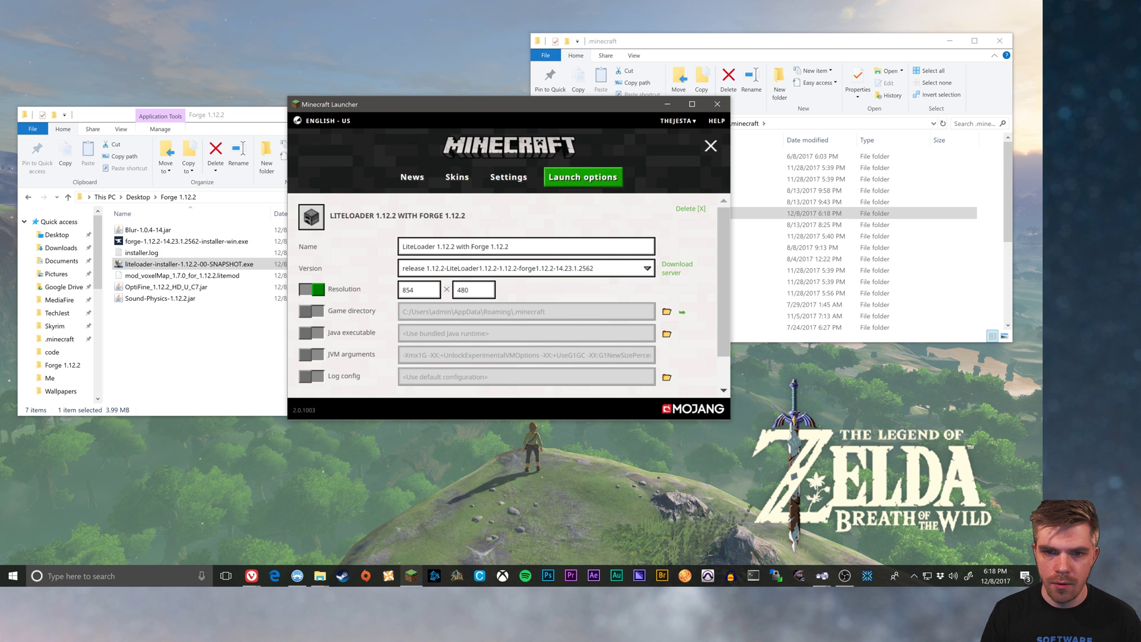
Step: Rename the launch configuration to Forge/LiteLoader 1.12.2
{"action": "double_click", "coordinate": [480, 246]}
{"action": "key", "text": "ctrl+c"}
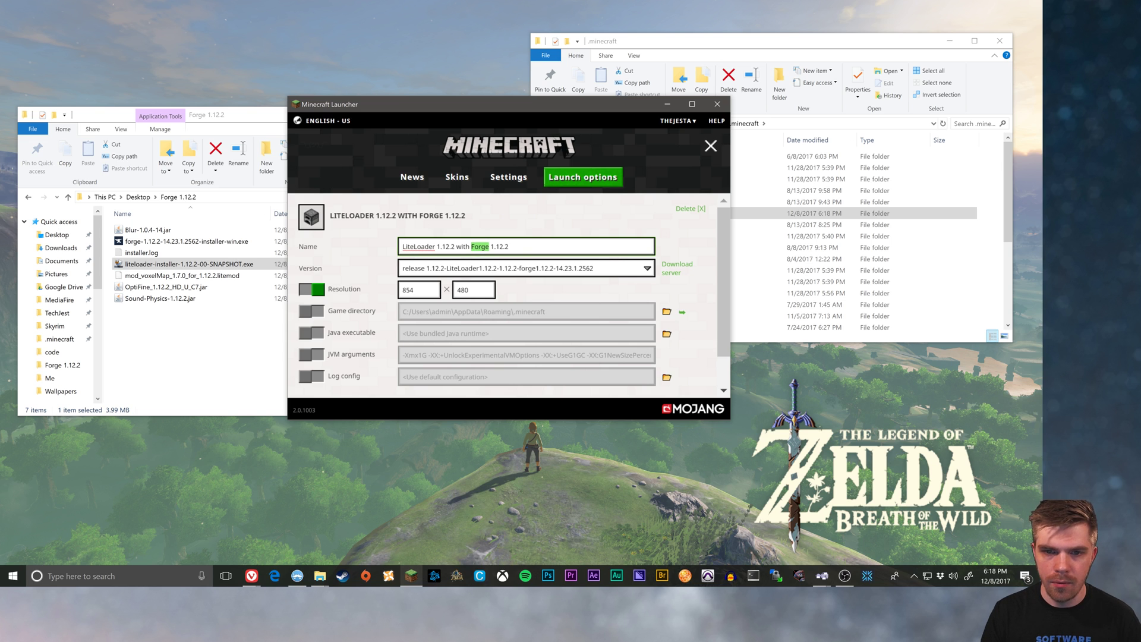
{"action": "key", "text": "Home"}
{"action": "key", "text": "ctrl+v"}
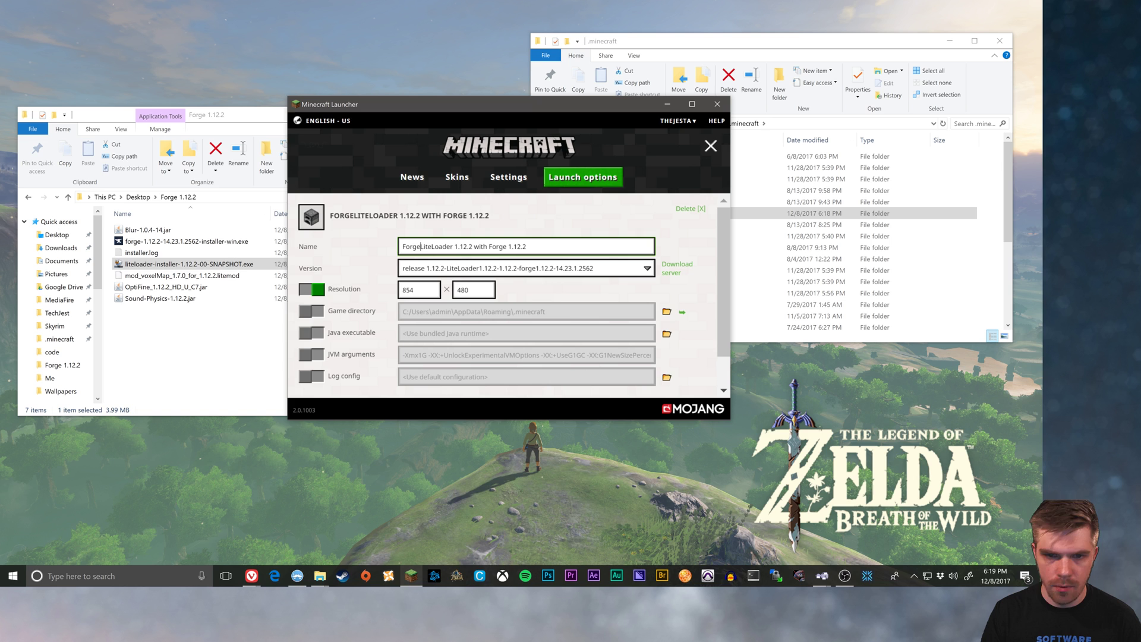
{"action": "type", "text": "/"}
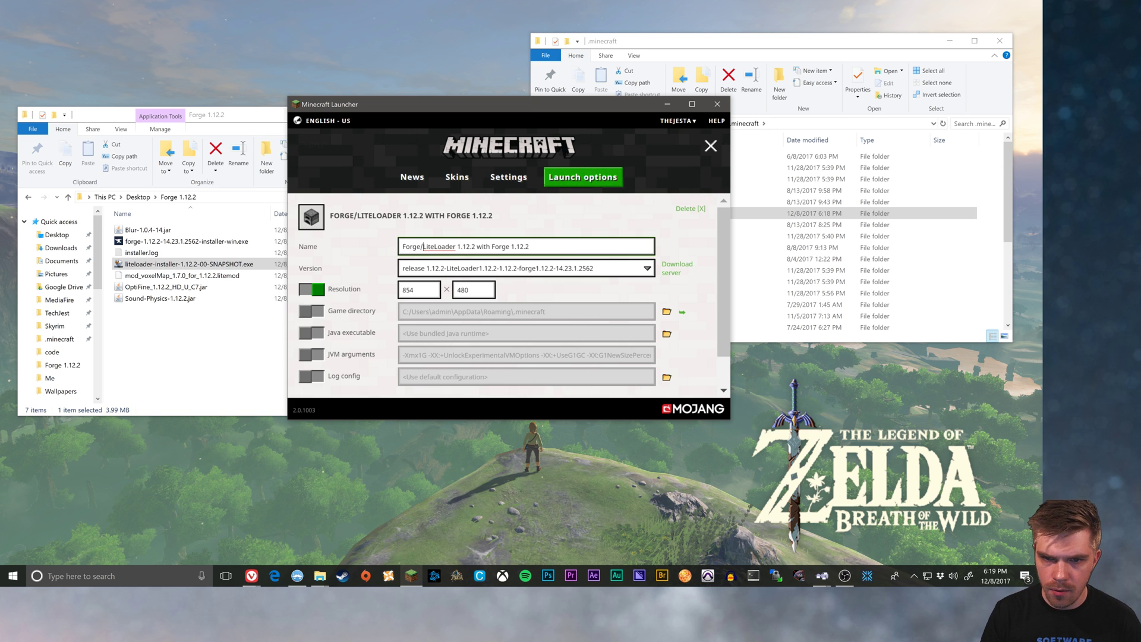
{"action": "key", "text": "ctrl+shift+Left"}
{"action": "key", "text": "ctrl+shift+Left"}
{"action": "key", "text": "ctrl+shift+Left"}
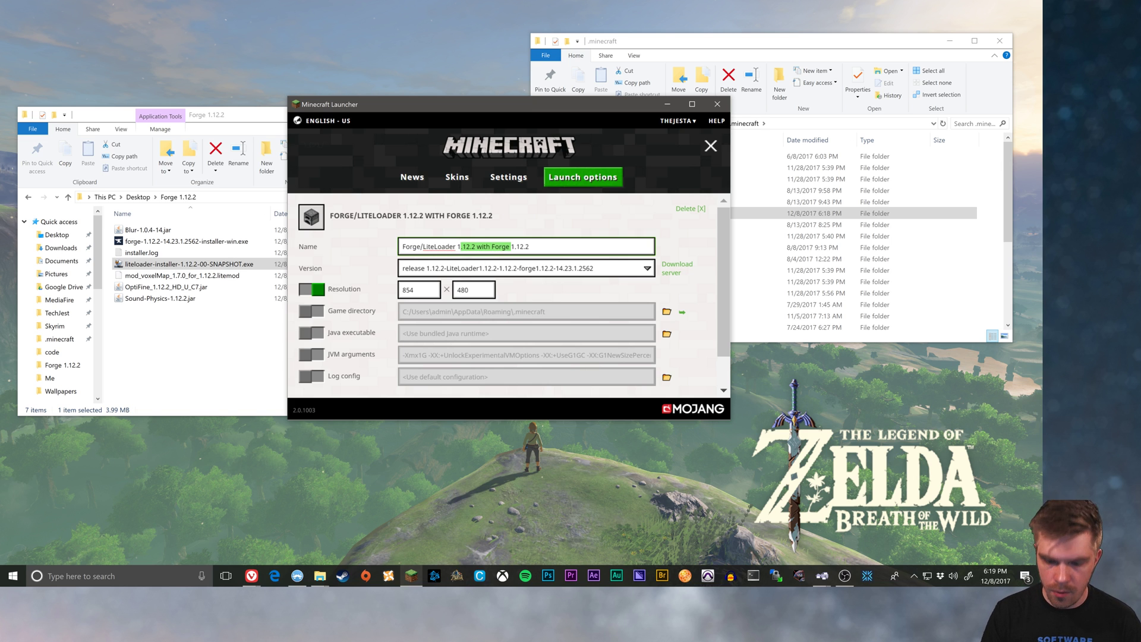
{"action": "key", "text": "BackSpace"}
{"action": "key", "text": "BackSpace"}
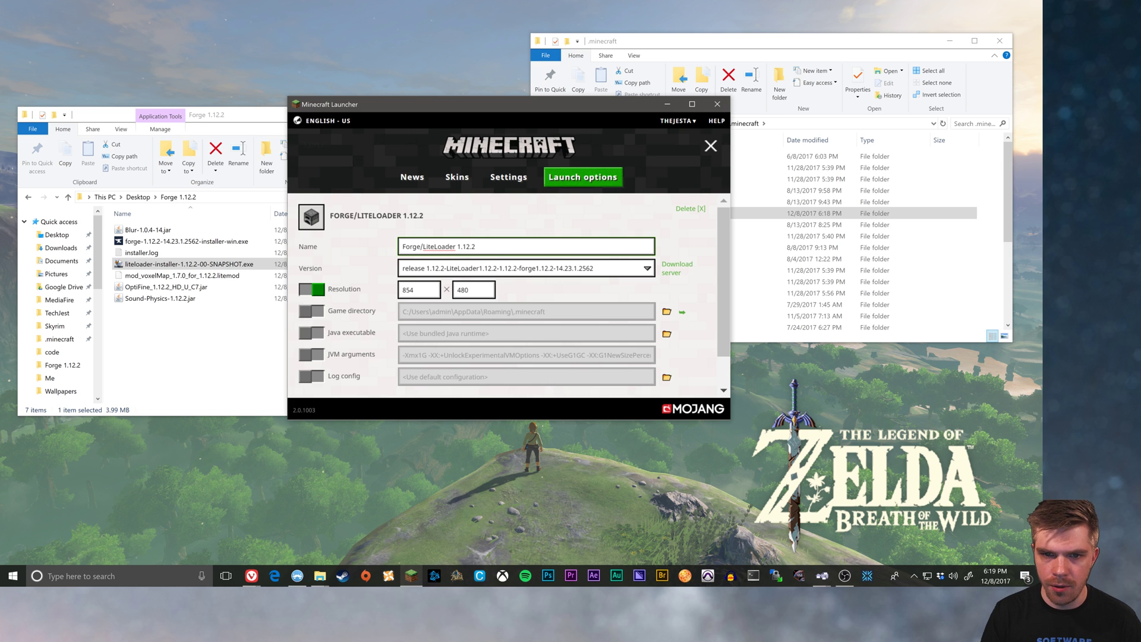
Step: Set the configuration's resolution to 1920 × 1080
{"action": "double_click", "coordinate": [416, 290]}
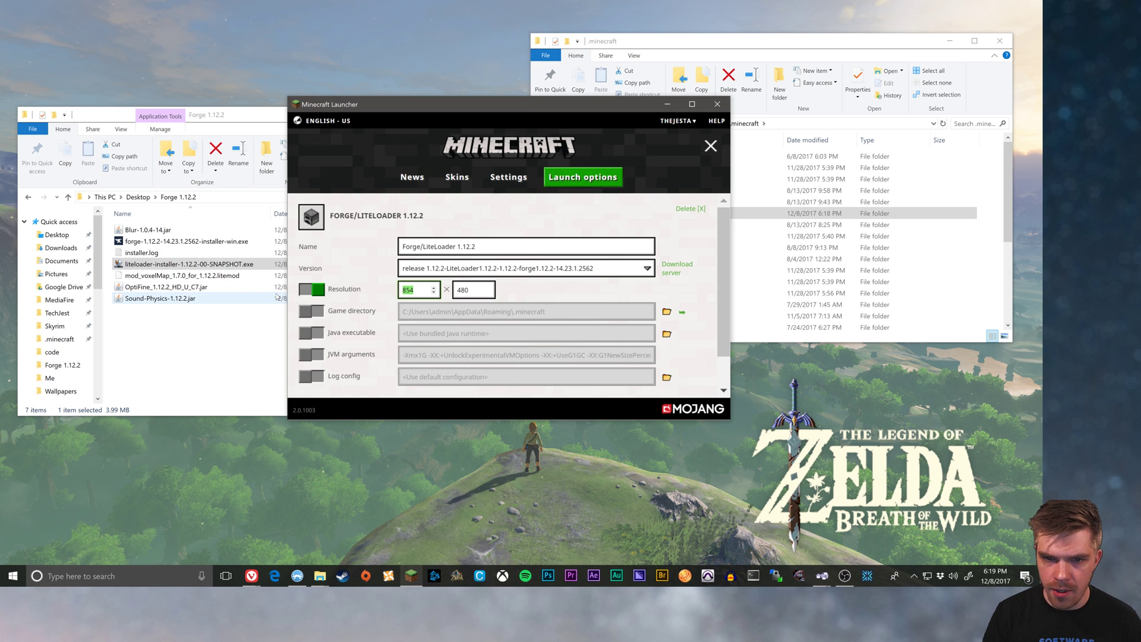
{"action": "type", "text": "1920"}
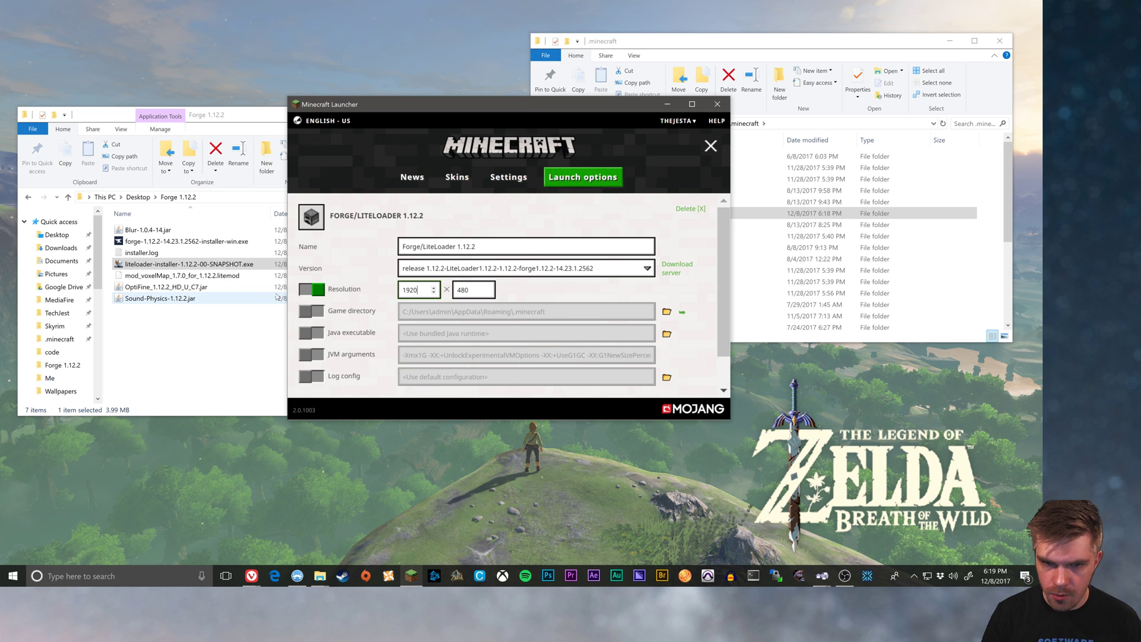
{"action": "key", "text": "Tab"}
{"action": "type", "text": "108"}
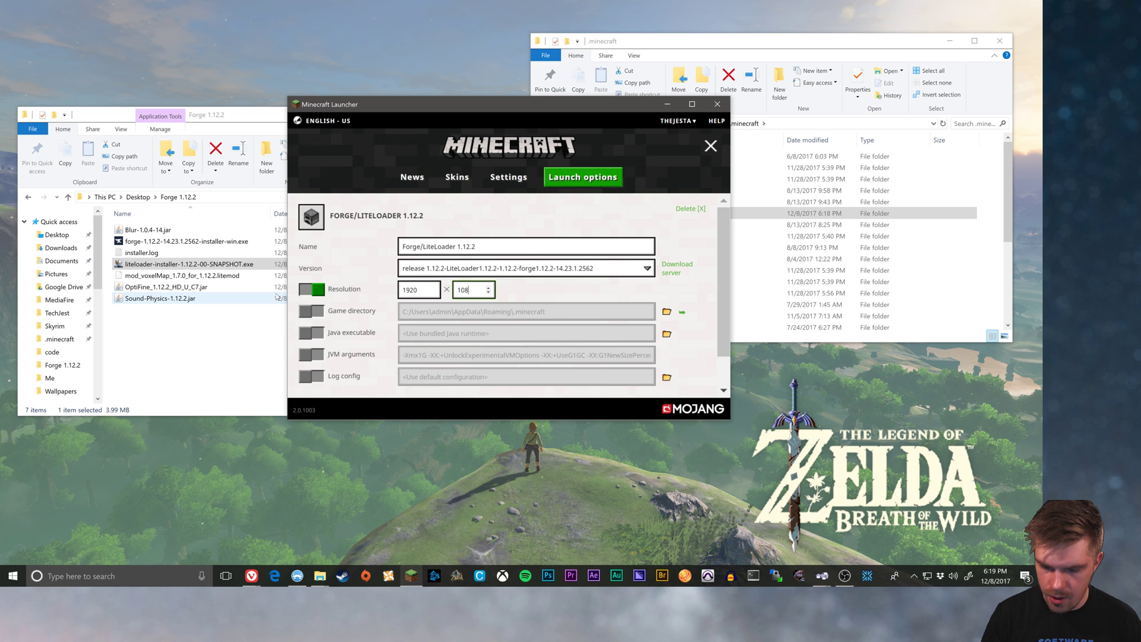
{"action": "type", "text": "0"}
Step: Enable a custom game directory and point it to the Forge-LiteLoader1.12.2 folder inside .minecraft, copying the folder's name from File Explorer
{"action": "left_click", "coordinate": [310, 311]}
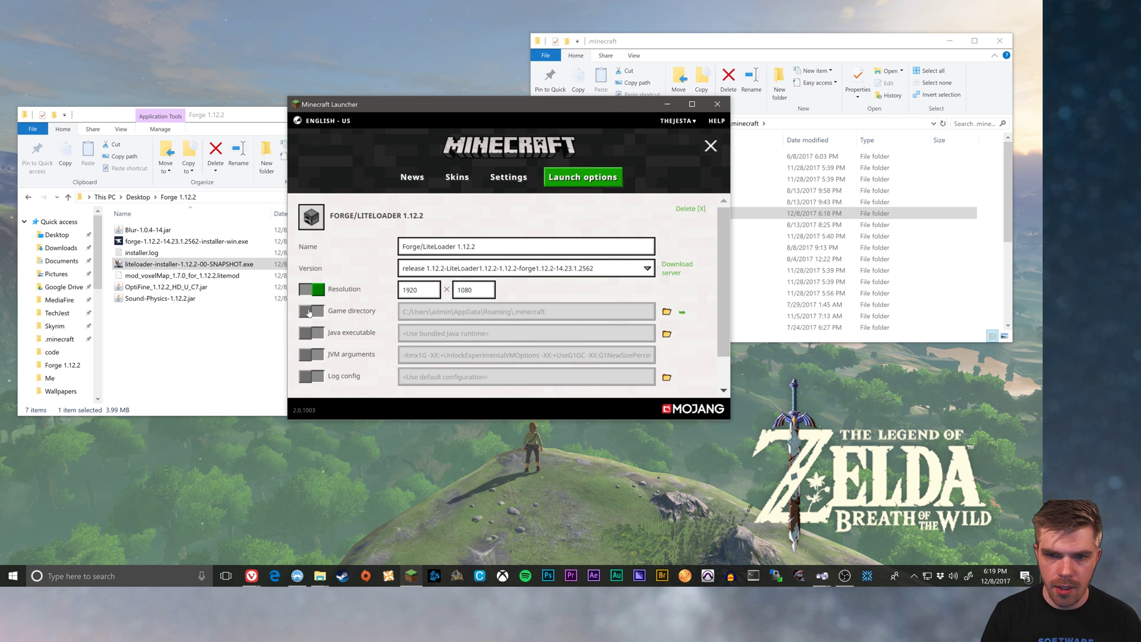
{"action": "left_click", "coordinate": [545, 311]}
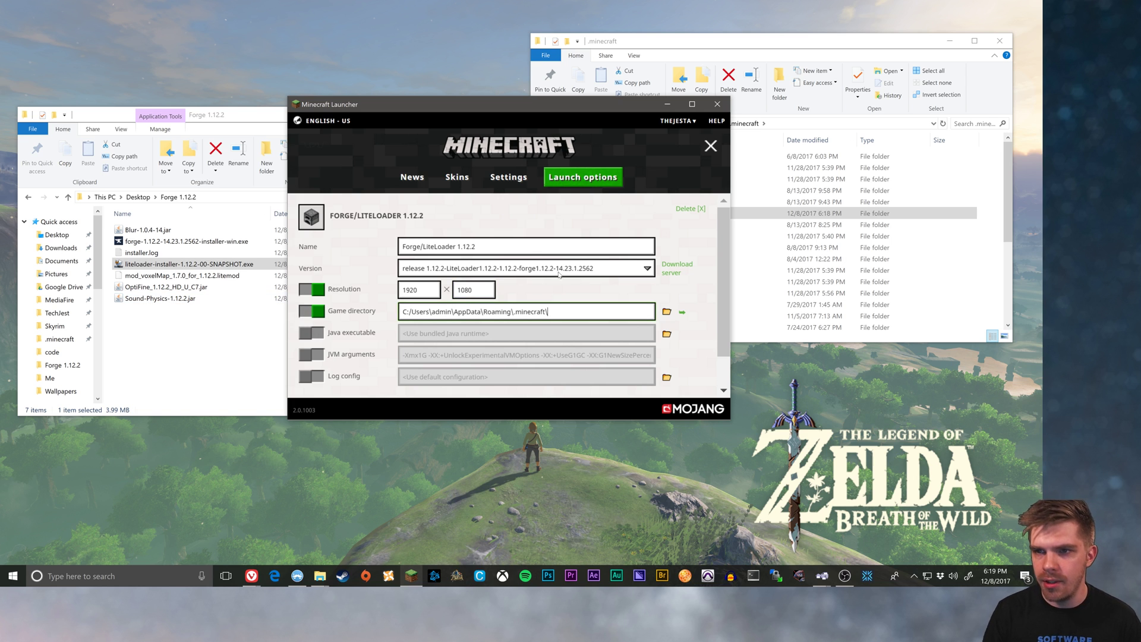
{"action": "left_click", "coordinate": [718, 48]}
{"action": "left_click", "coordinate": [683, 215]}
{"action": "key", "text": "ctrl+c"}
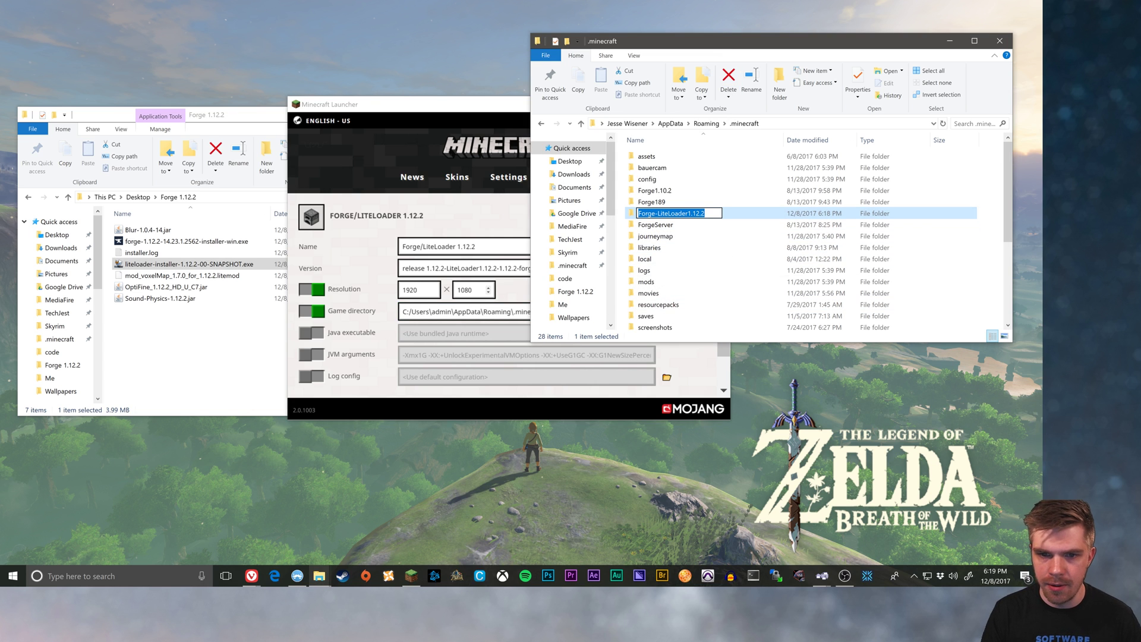
{"action": "left_click", "coordinate": [501, 311]}
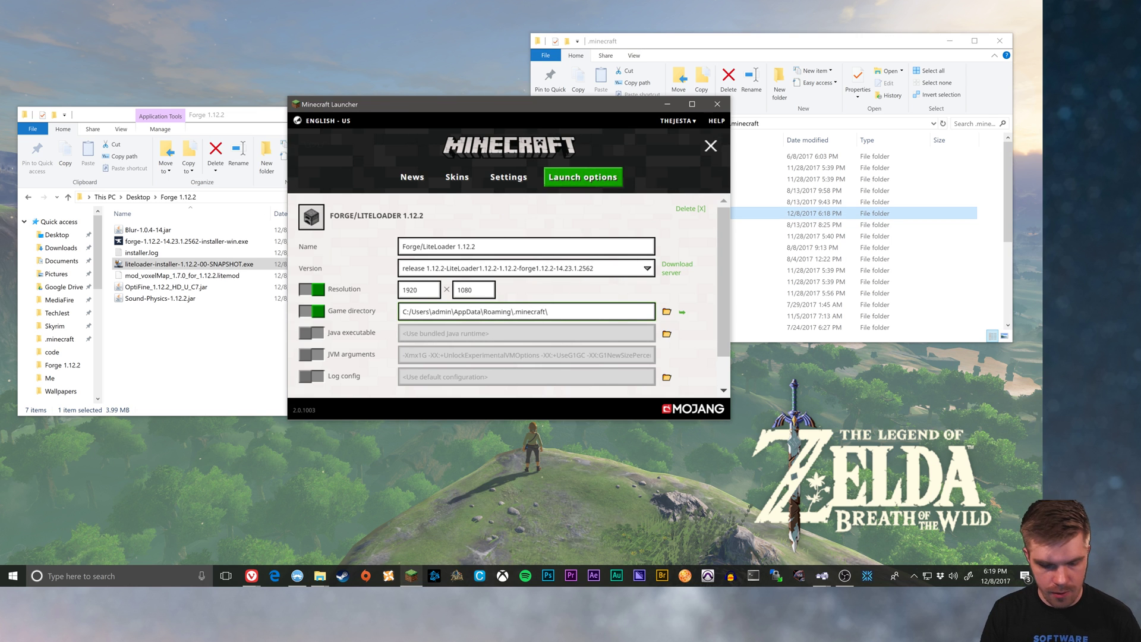
{"action": "key", "text": "ctrl+v"}
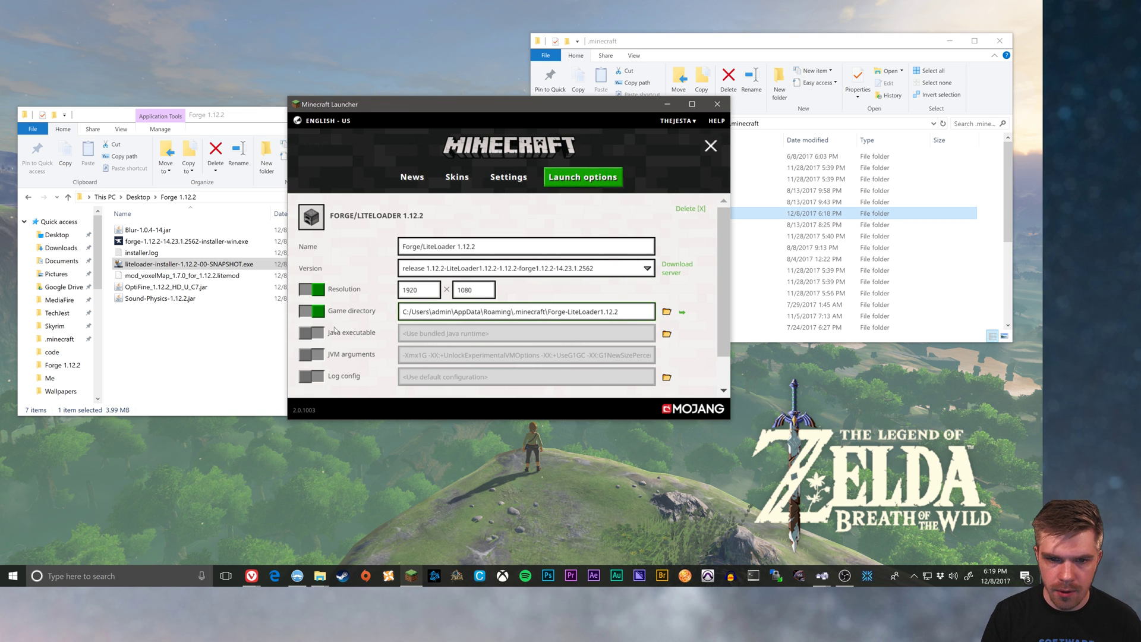
Step: Enable custom JVM arguments with the memory limit set to -Xmx16G and give the configuration the bookshelf block icon
{"action": "left_click", "coordinate": [311, 354]}
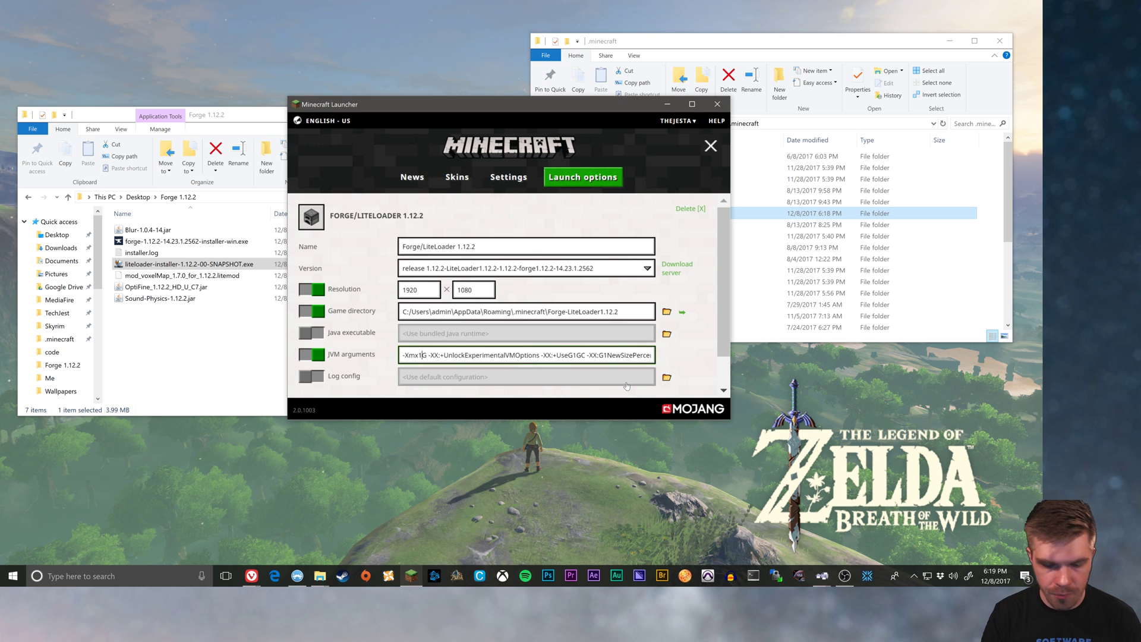
{"action": "type", "text": "6"}
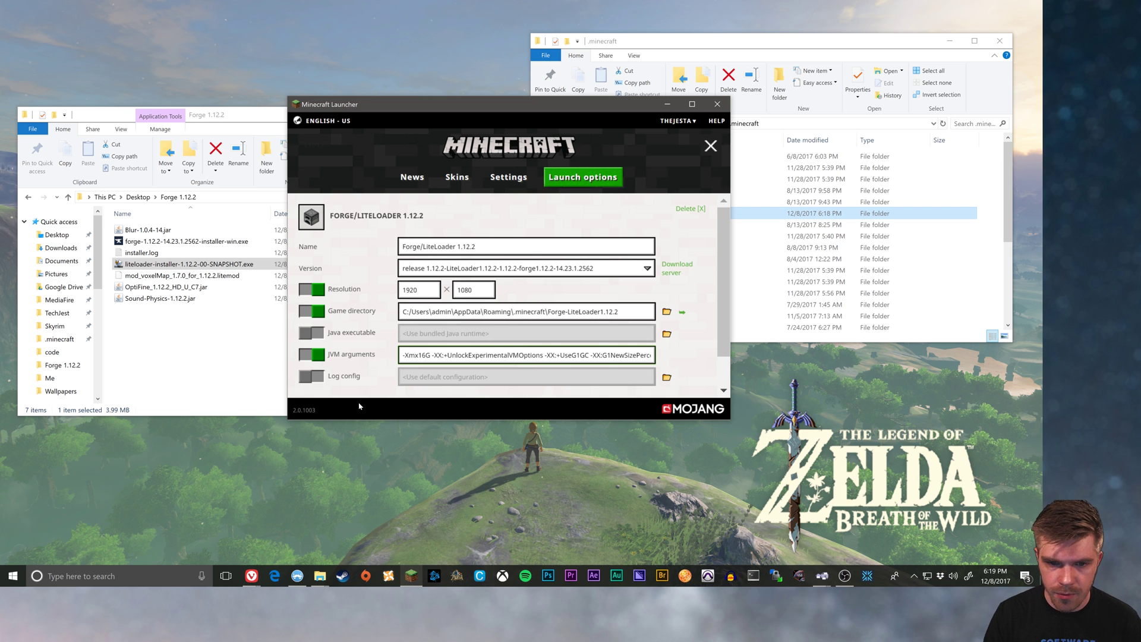
{"action": "left_click", "coordinate": [312, 218]}
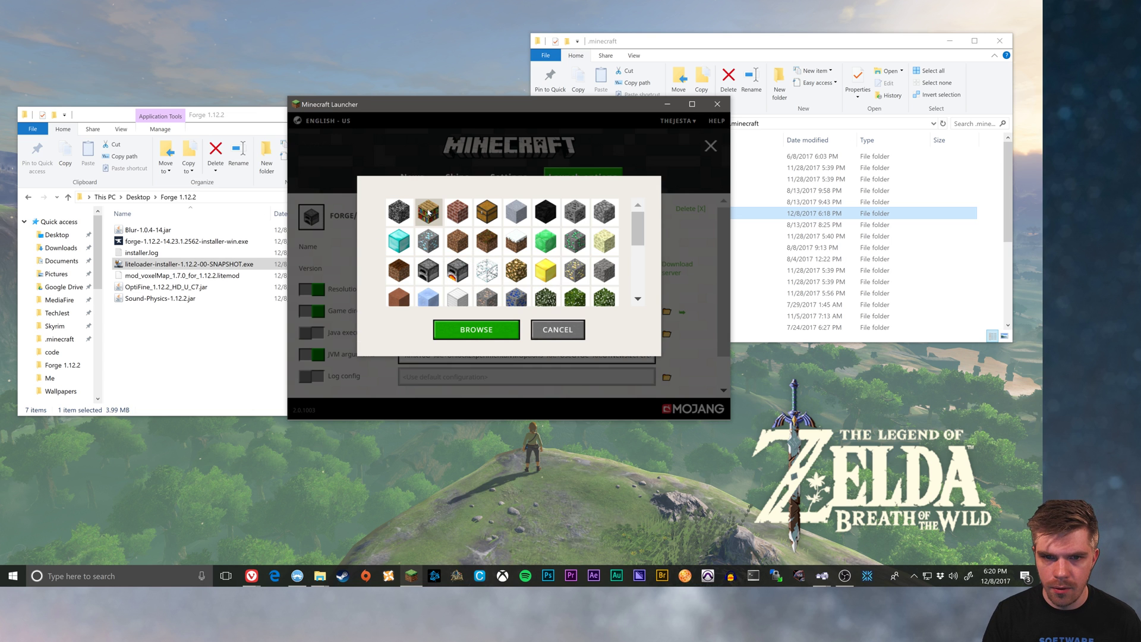
{"action": "left_click", "coordinate": [428, 213]}
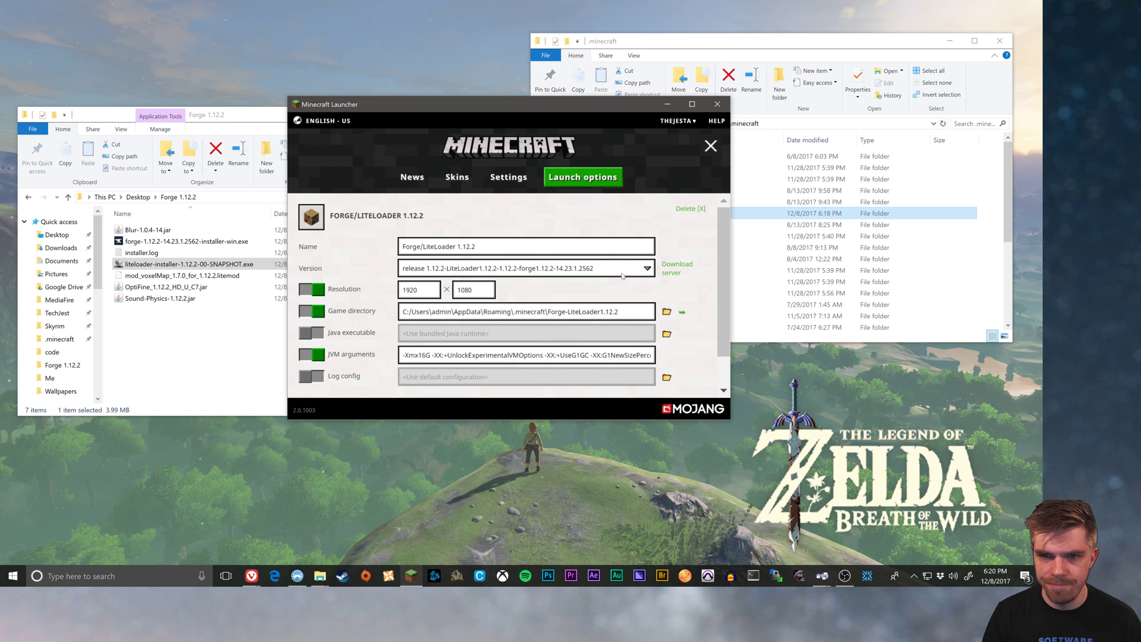
Step: Save the launch configuration and open the list of playable profiles on the launcher's news page
{"action": "scroll", "coordinate": [532, 217], "scroll_direction": "down", "scroll_amount": 1}
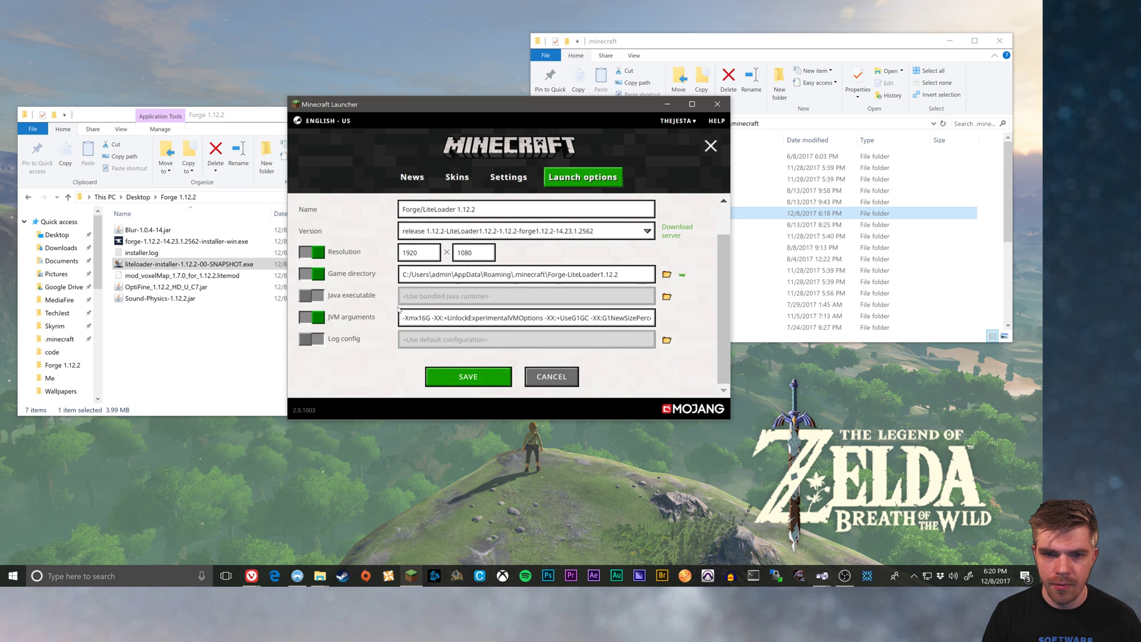
{"action": "left_click", "coordinate": [469, 376]}
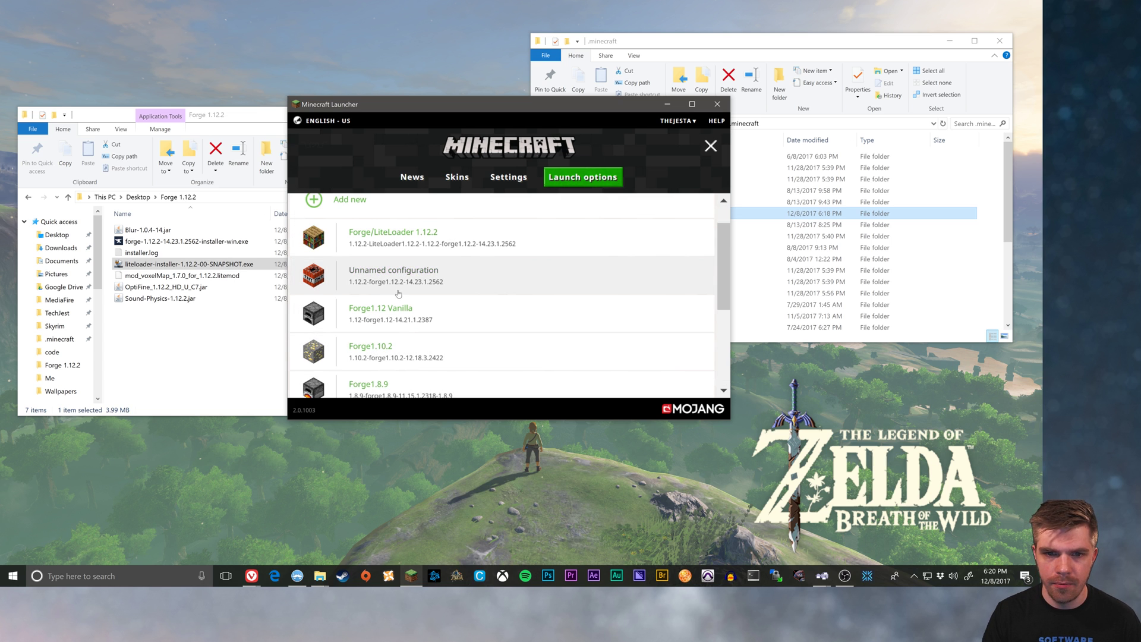
{"action": "left_click", "coordinate": [418, 186]}
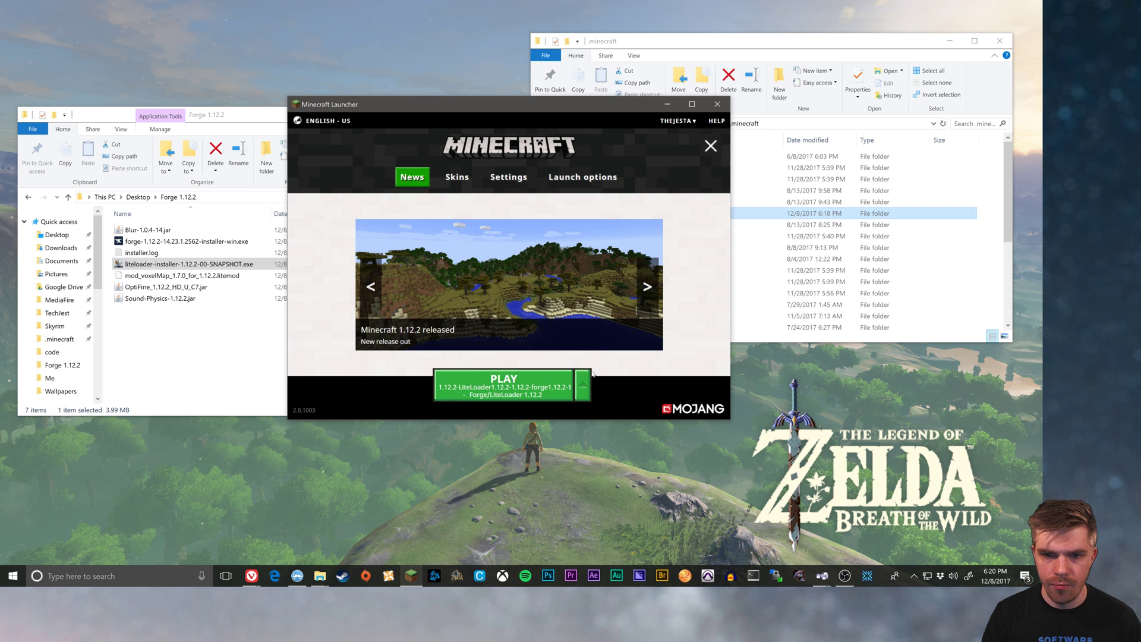
{"action": "left_click", "coordinate": [584, 385]}
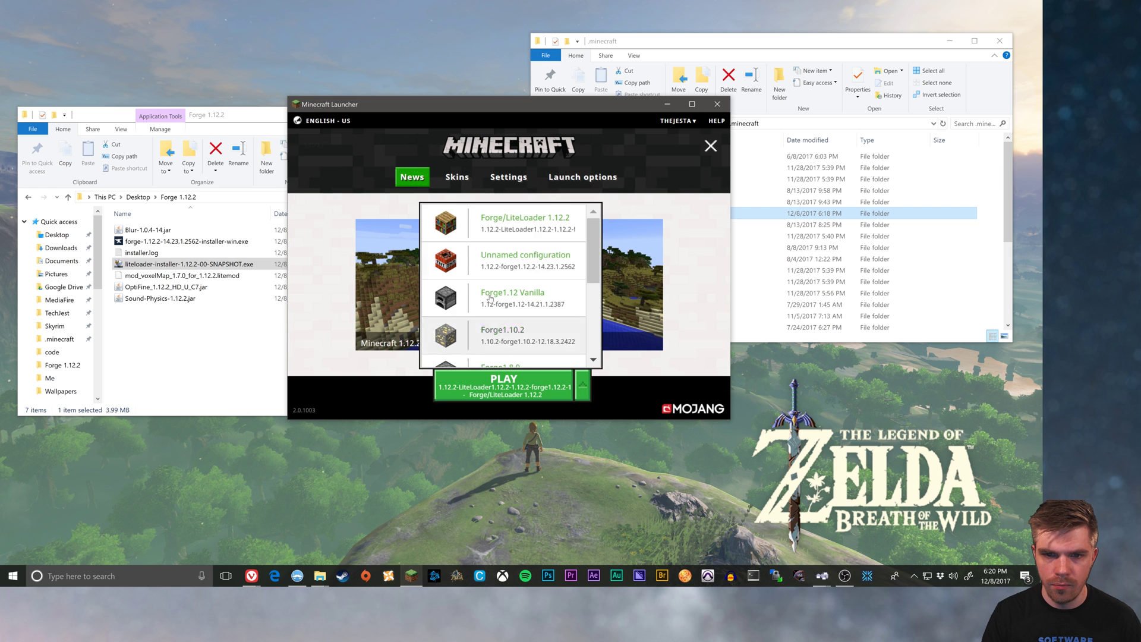
Step: Launch the game with the Forge/LiteLoader 1.12.2 profile and open its list of mods
{"action": "left_click", "coordinate": [525, 226]}
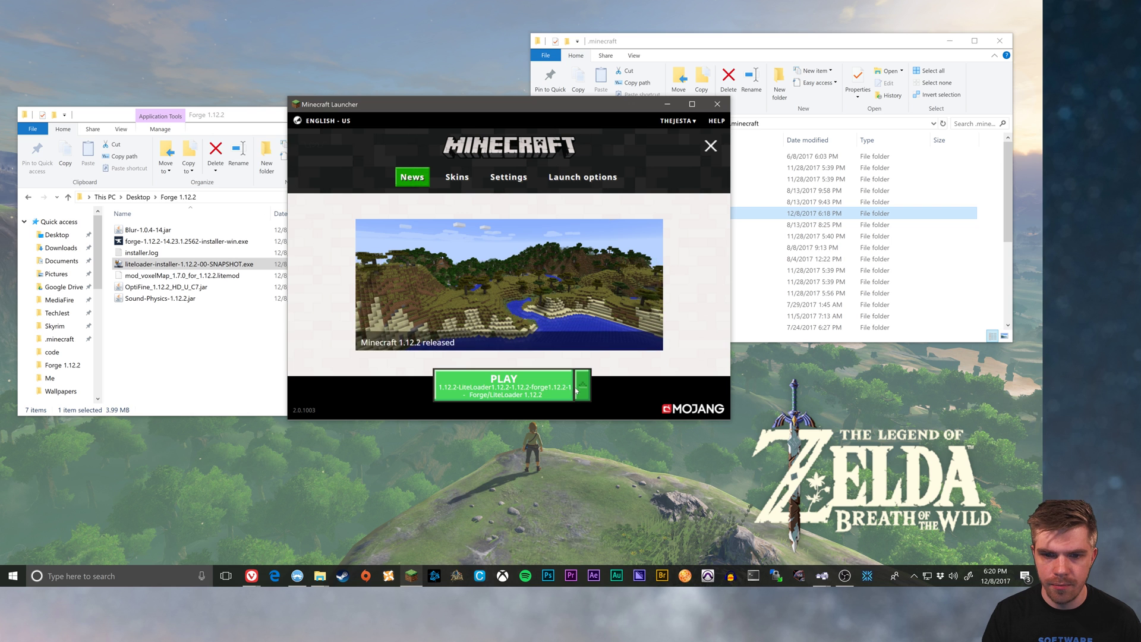
{"action": "left_click", "coordinate": [511, 387]}
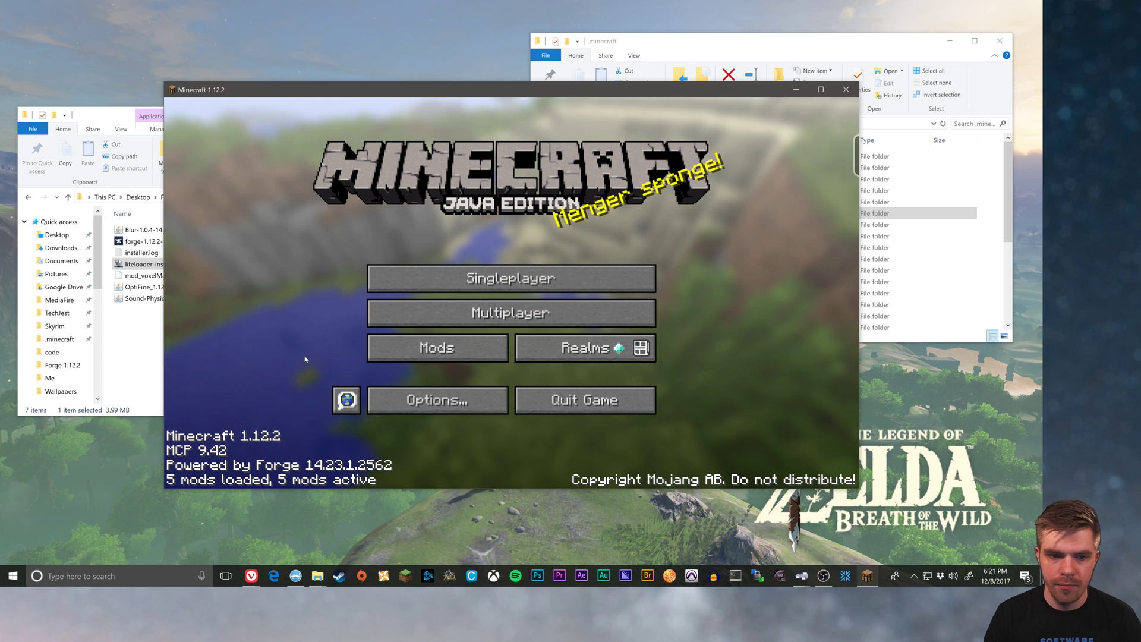
{"action": "left_click", "coordinate": [461, 347]}
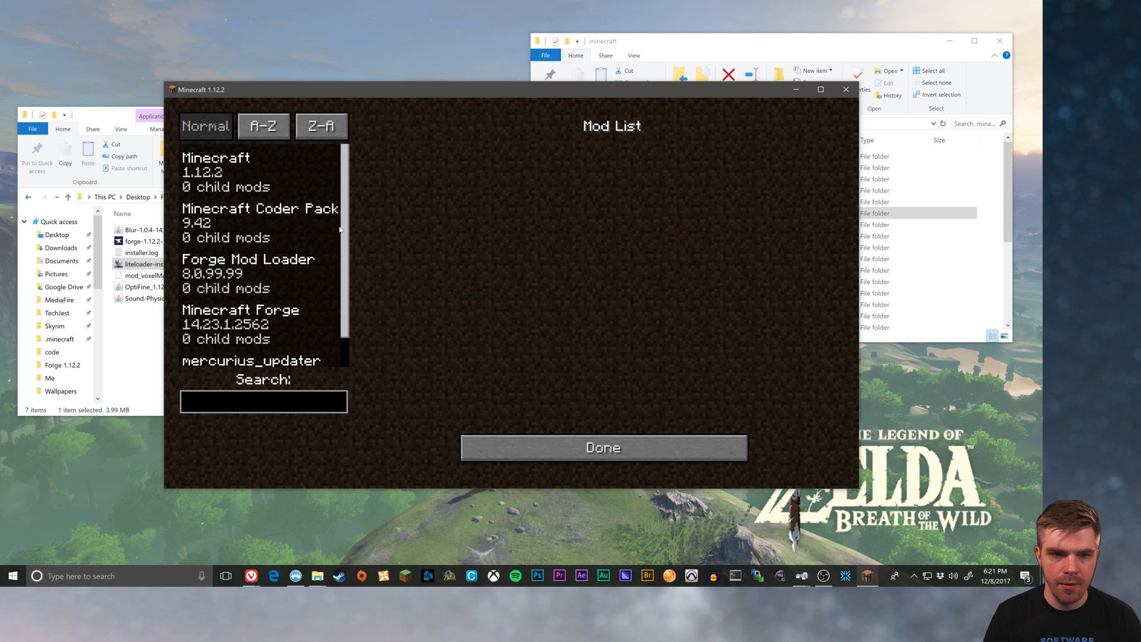
Step: Look through the entries in the mod list and quit the game
{"action": "scroll", "coordinate": [262, 255], "scroll_direction": "down", "scroll_amount": 3}
{"action": "scroll", "coordinate": [262, 255], "scroll_direction": "up", "scroll_amount": 3}
{"action": "left_click", "coordinate": [594, 448]}
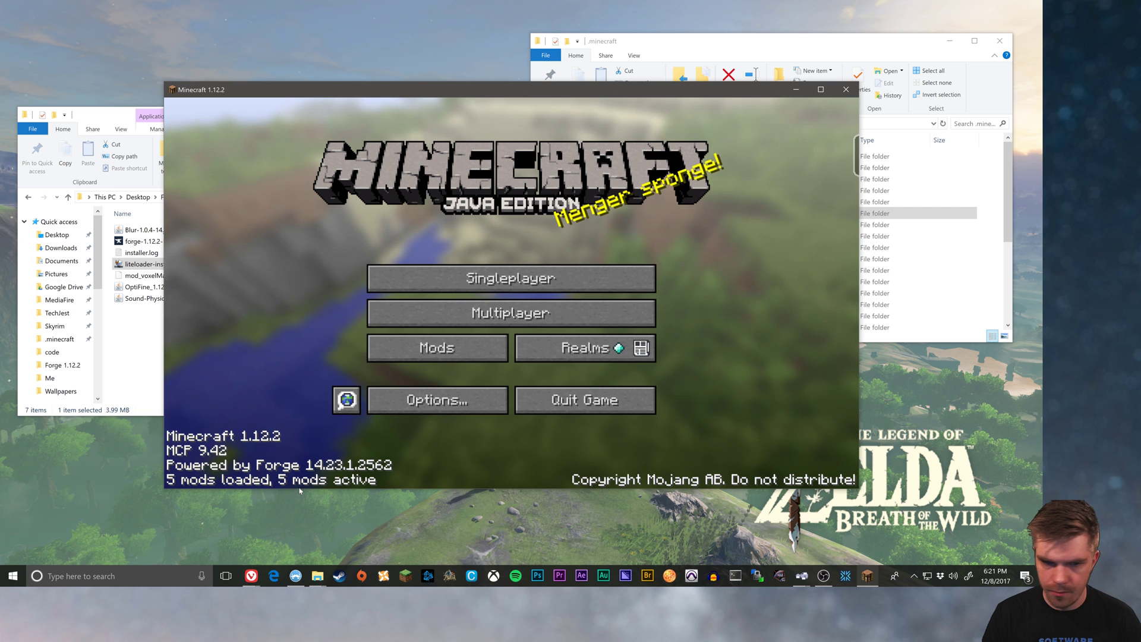
{"action": "left_click", "coordinate": [567, 401]}
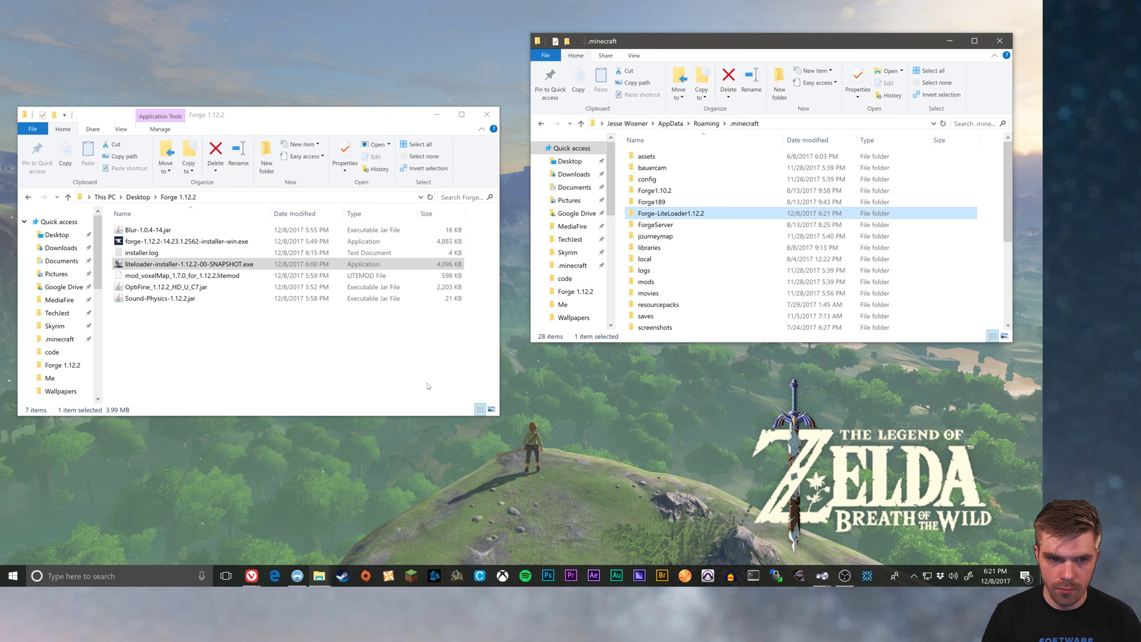
Step: Copy the Blur, OptiFine and Sound-Physics jar files and the voxelMap litemod file from the Forge 1.12.2 desktop folder
{"action": "left_click", "coordinate": [151, 230]}
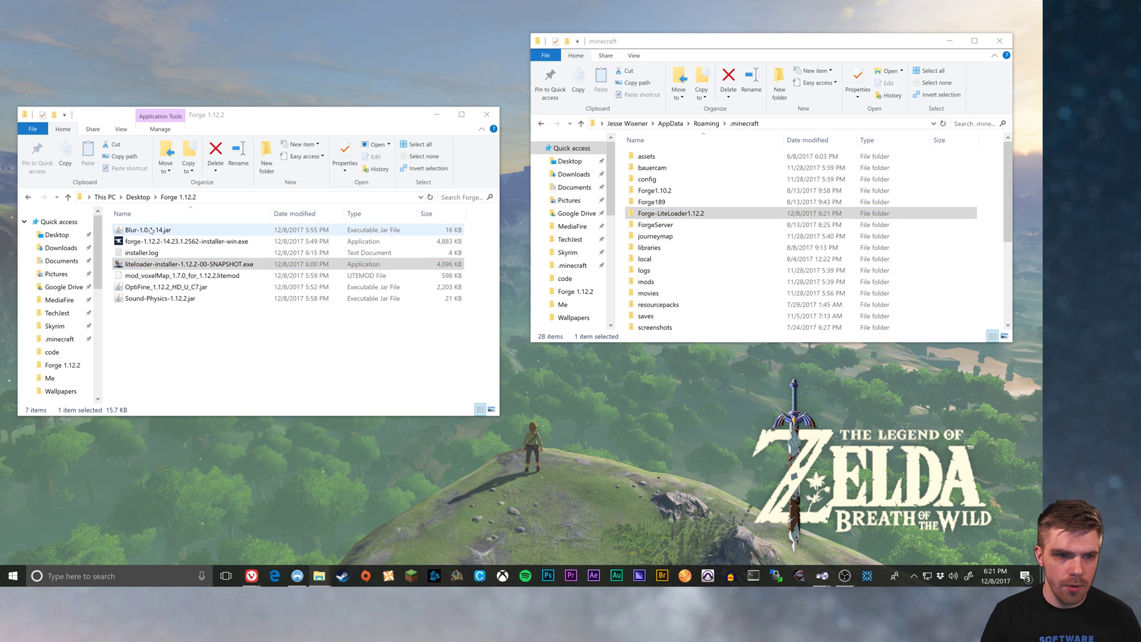
{"action": "left_click", "coordinate": [159, 287], "text": "ctrl"}
{"action": "left_click", "coordinate": [159, 299], "text": "ctrl"}
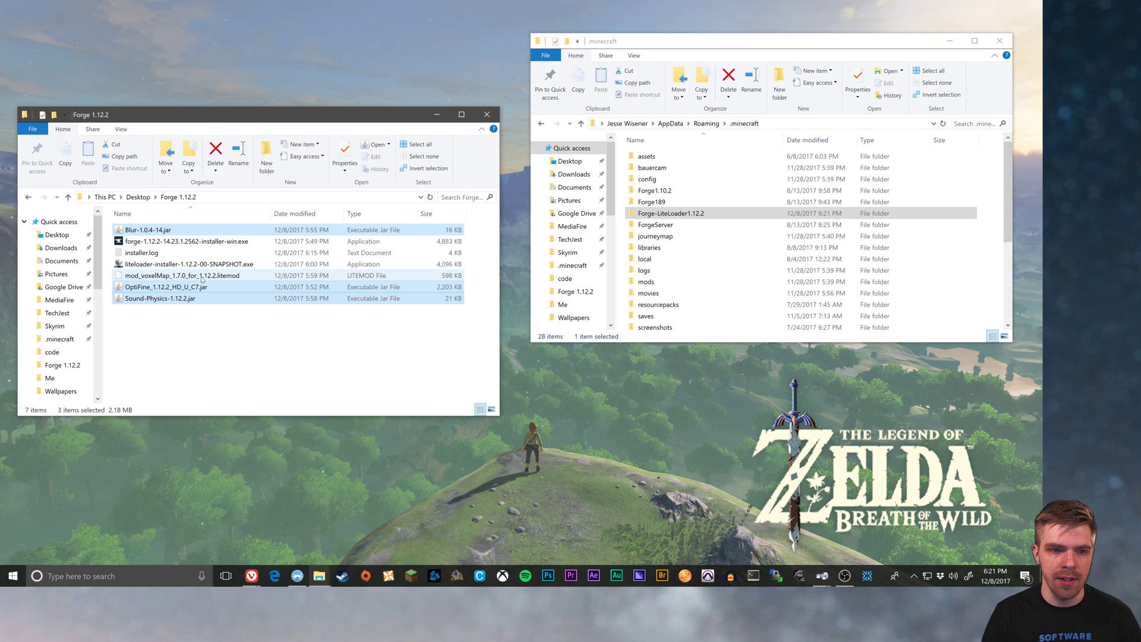
{"action": "left_click", "coordinate": [204, 280], "text": "ctrl"}
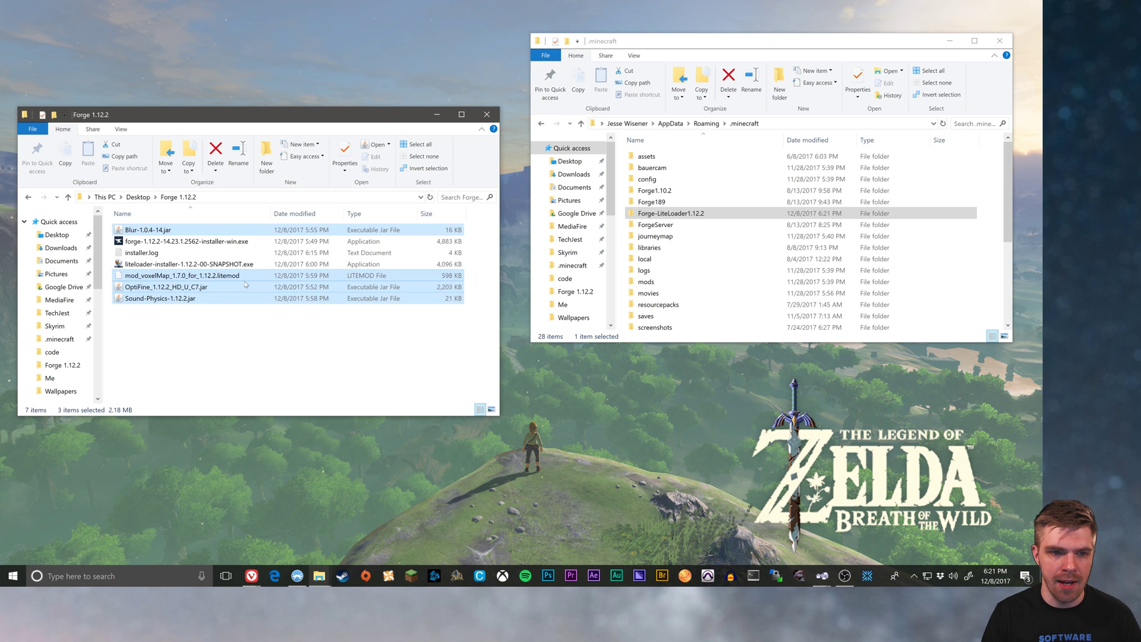
{"action": "right_click", "coordinate": [205, 282]}
{"action": "left_click", "coordinate": [144, 414]}
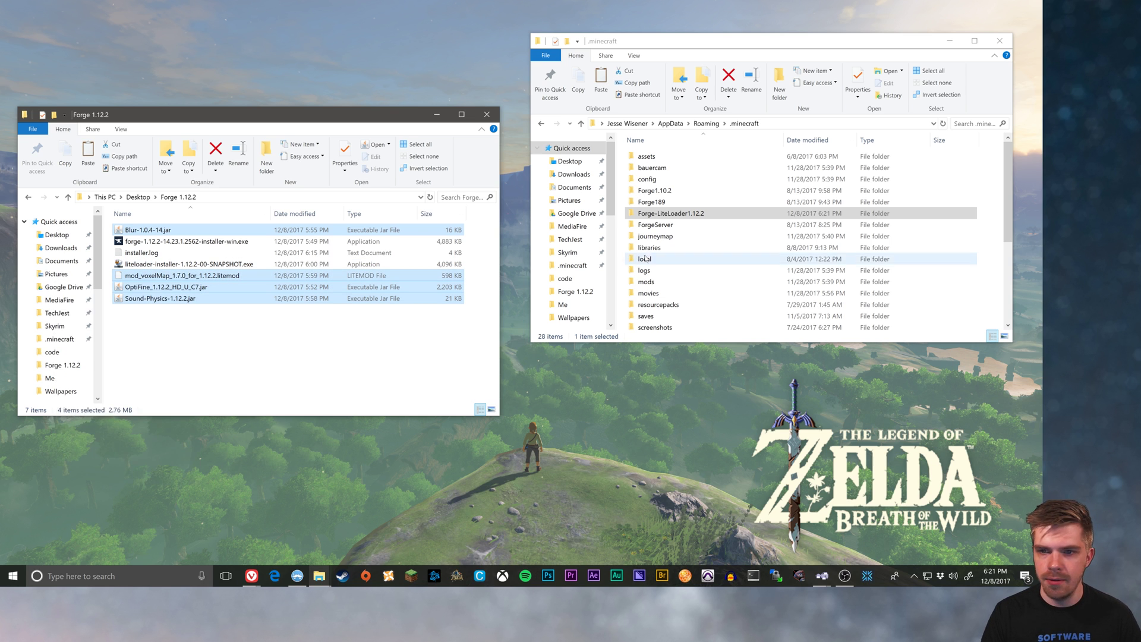
Step: Paste the four copied mod files into the mods folder inside Forge-LiteLoader1.12.2
{"action": "double_click", "coordinate": [694, 215]}
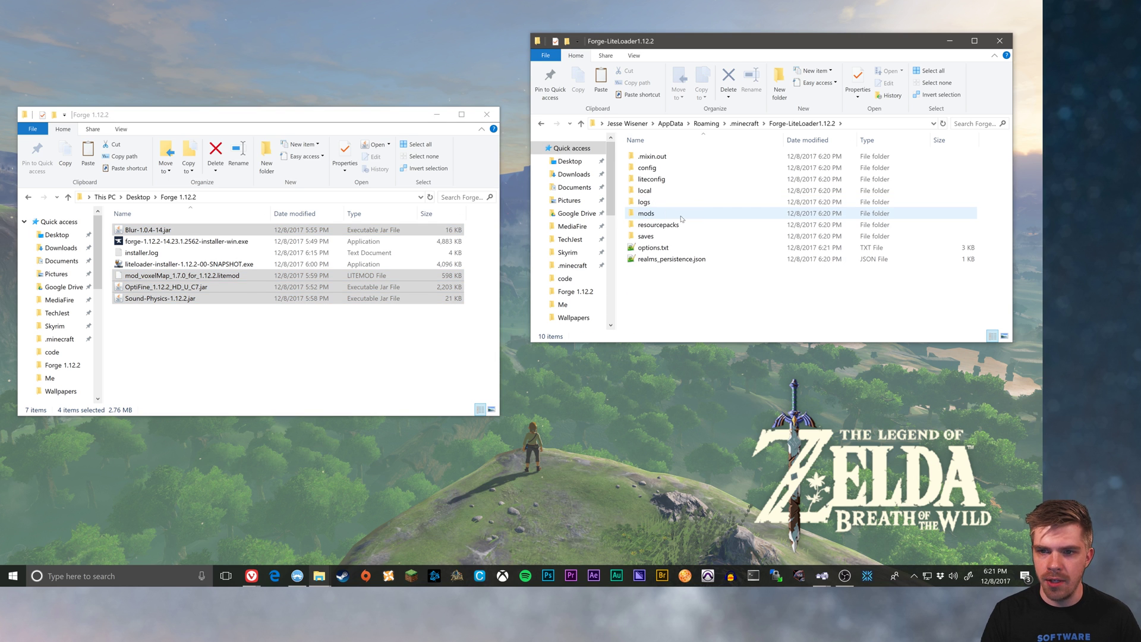
{"action": "double_click", "coordinate": [646, 213]}
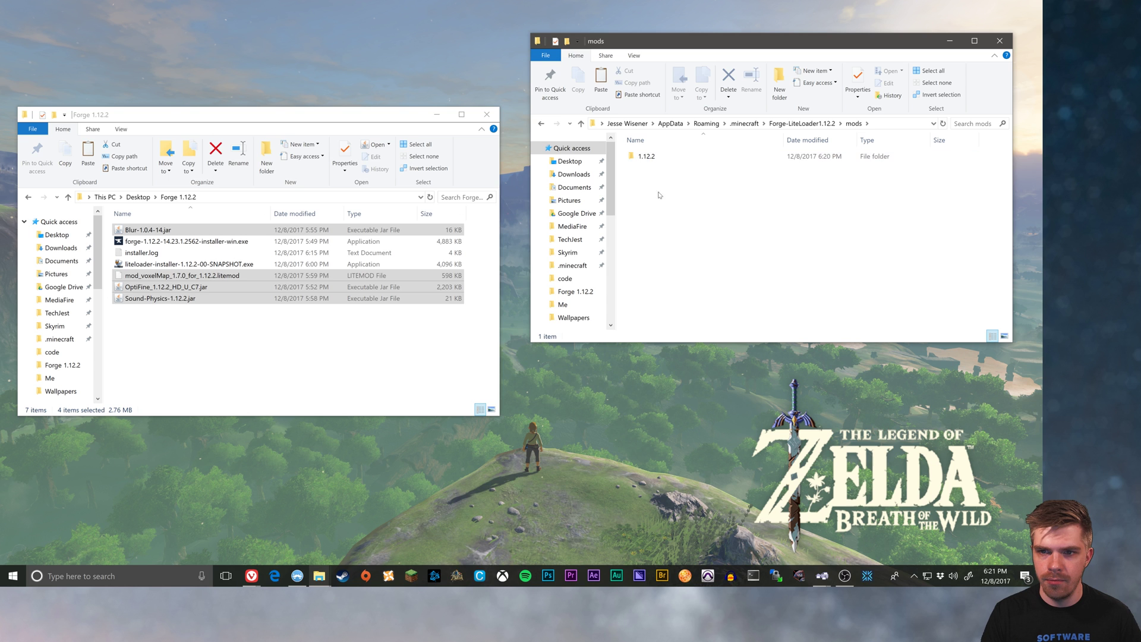
{"action": "right_click", "coordinate": [689, 265]}
{"action": "left_click", "coordinate": [612, 326]}
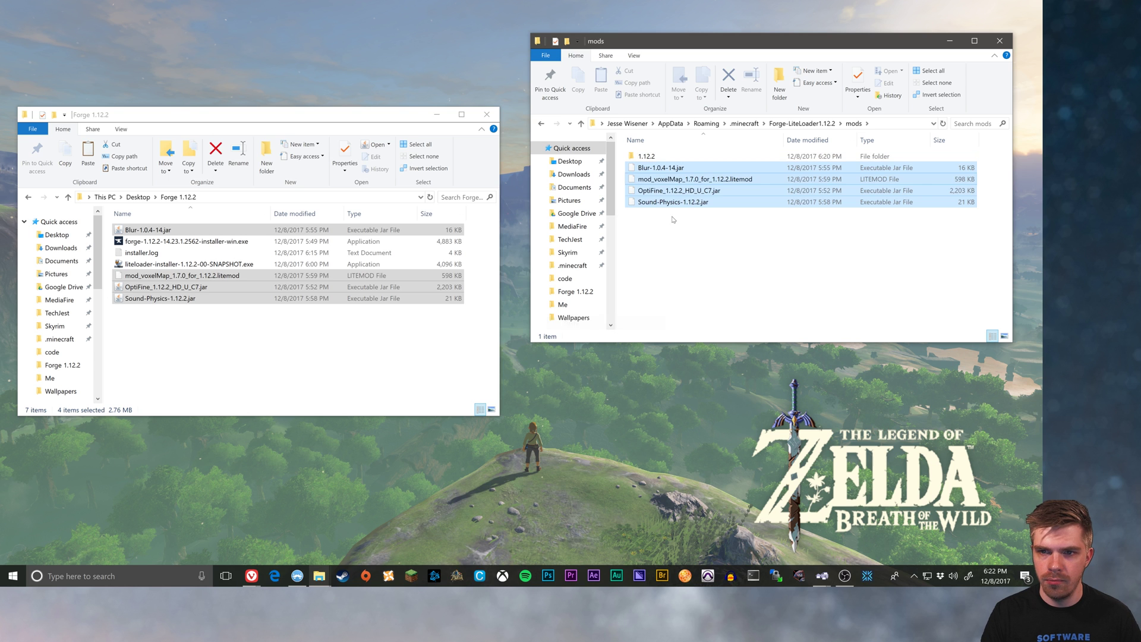
Step: Create a new folder named shaderpacks inside the Forge-LiteLoader1.12.2 folder
{"action": "left_click", "coordinate": [789, 123]}
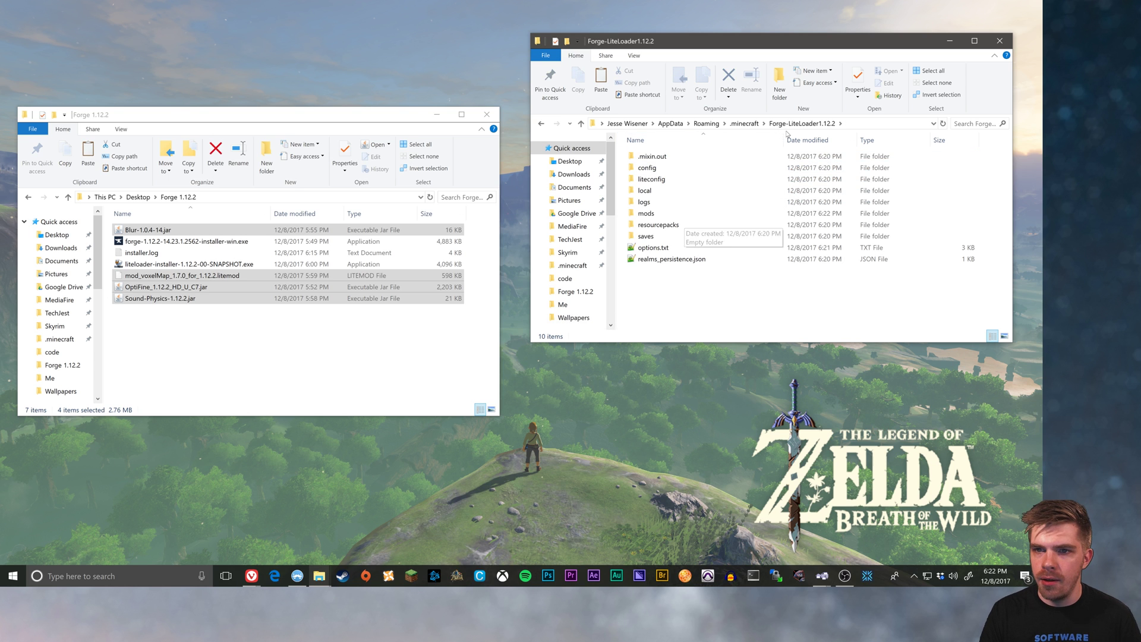
{"action": "left_click", "coordinate": [783, 79]}
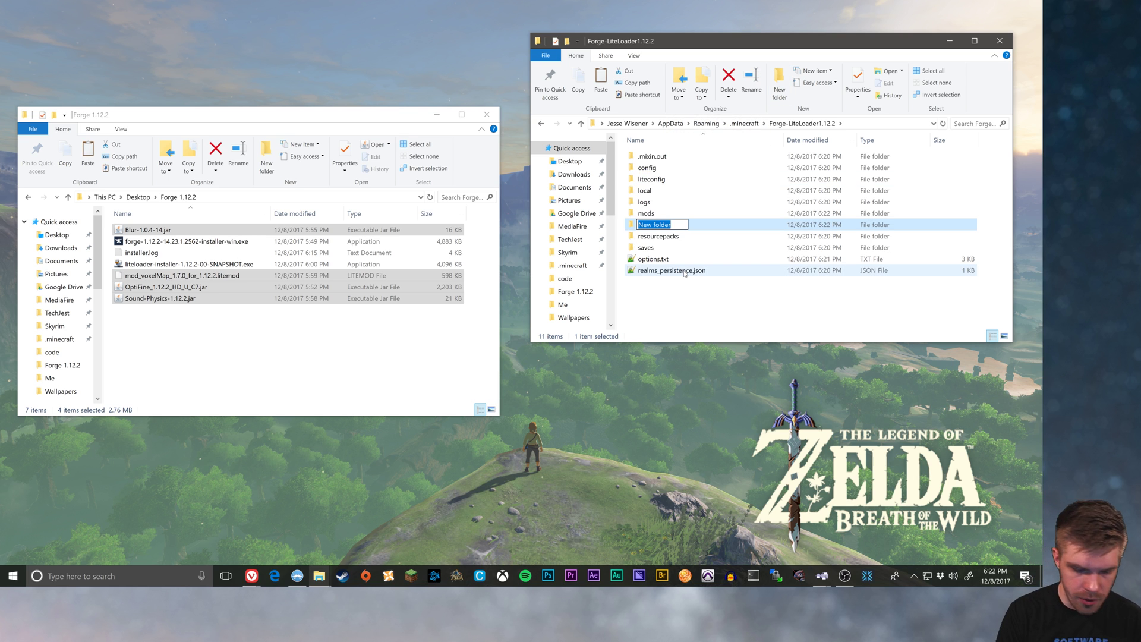
{"action": "type", "text": "shader"}
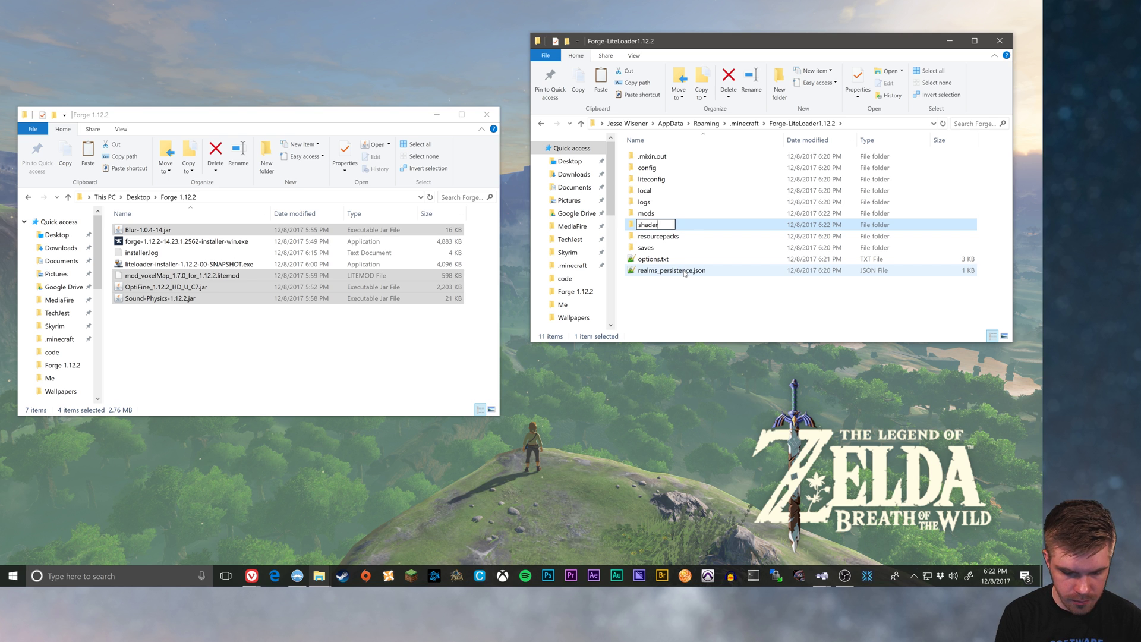
{"action": "type", "text": "pakks"}
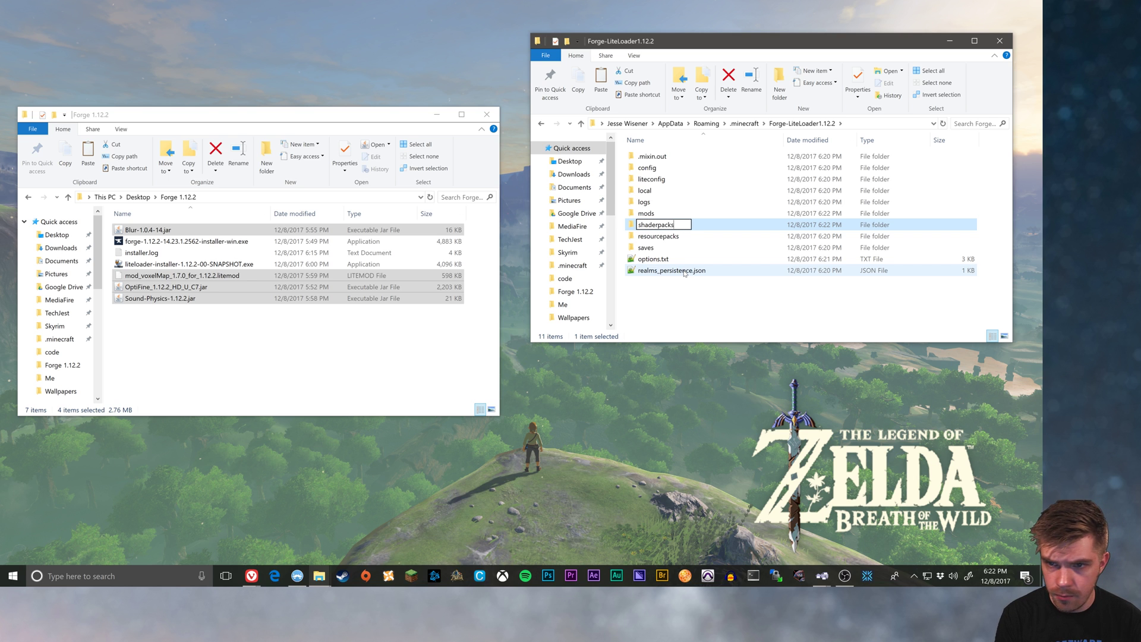
{"action": "key", "text": "Return"}
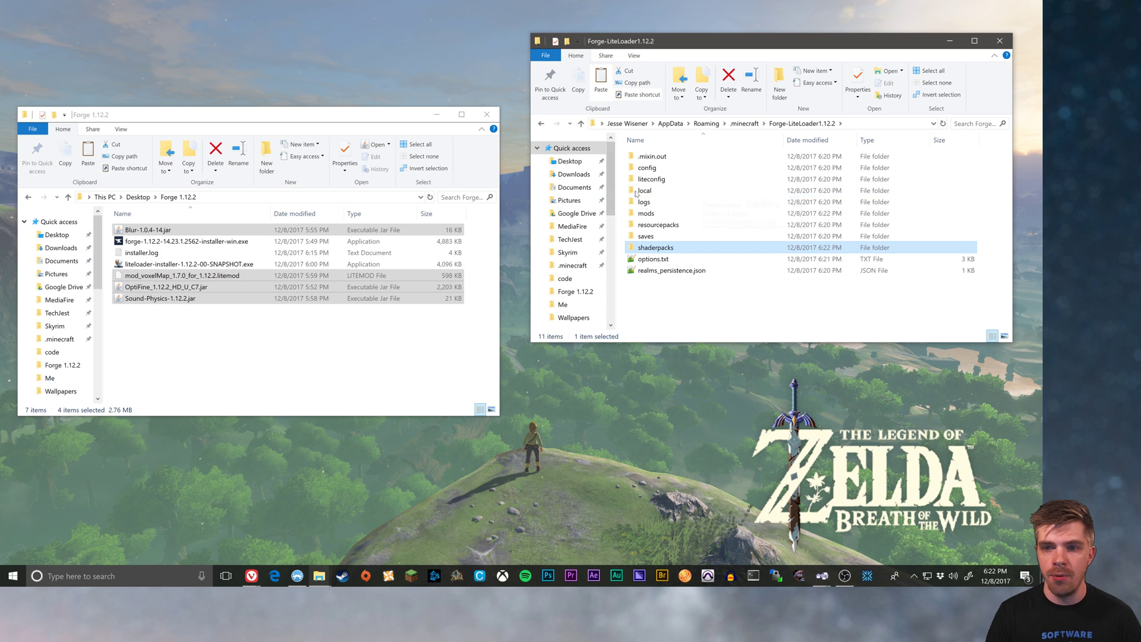
Step: Check the files in the mods folder and return to the .minecraft folder
{"action": "double_click", "coordinate": [647, 214]}
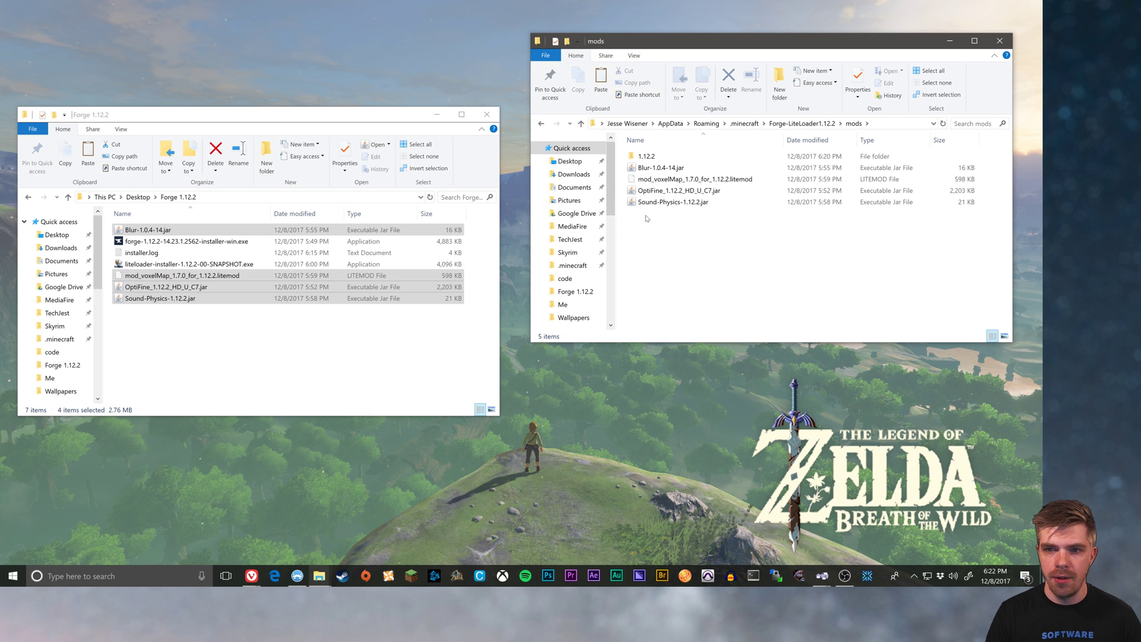
{"action": "left_click", "coordinate": [746, 126]}
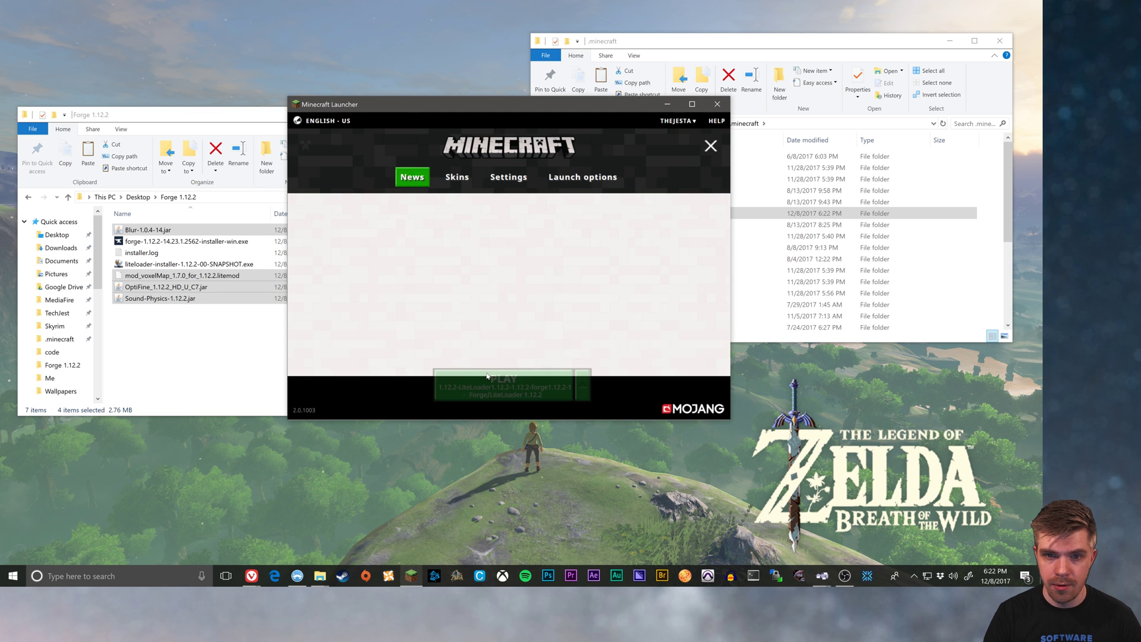
Step: Launch the Forge/LiteLoader 1.12.2 profile and create a singleplayer world named New World in Creative mode
{"action": "left_click", "coordinate": [521, 387]}
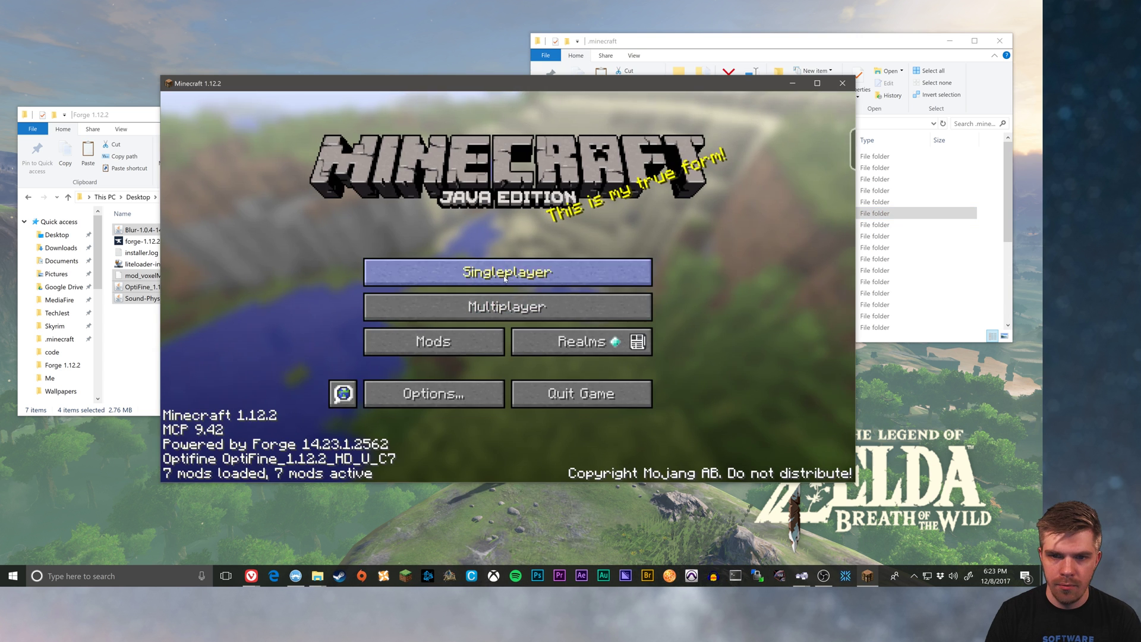
{"action": "left_click", "coordinate": [504, 276]}
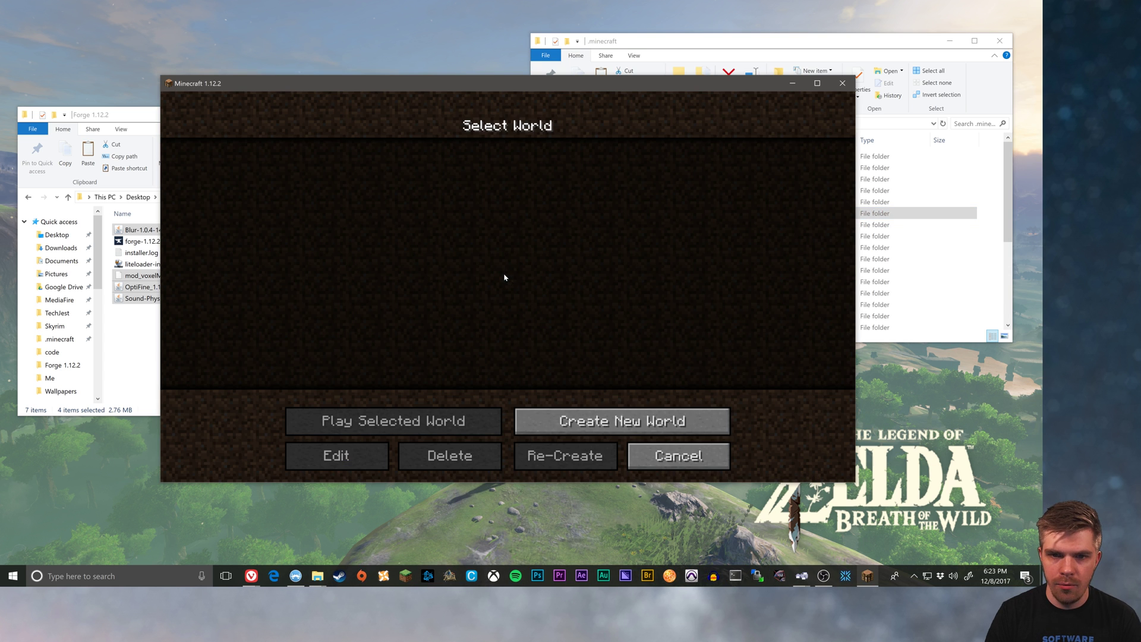
{"action": "left_click", "coordinate": [594, 421]}
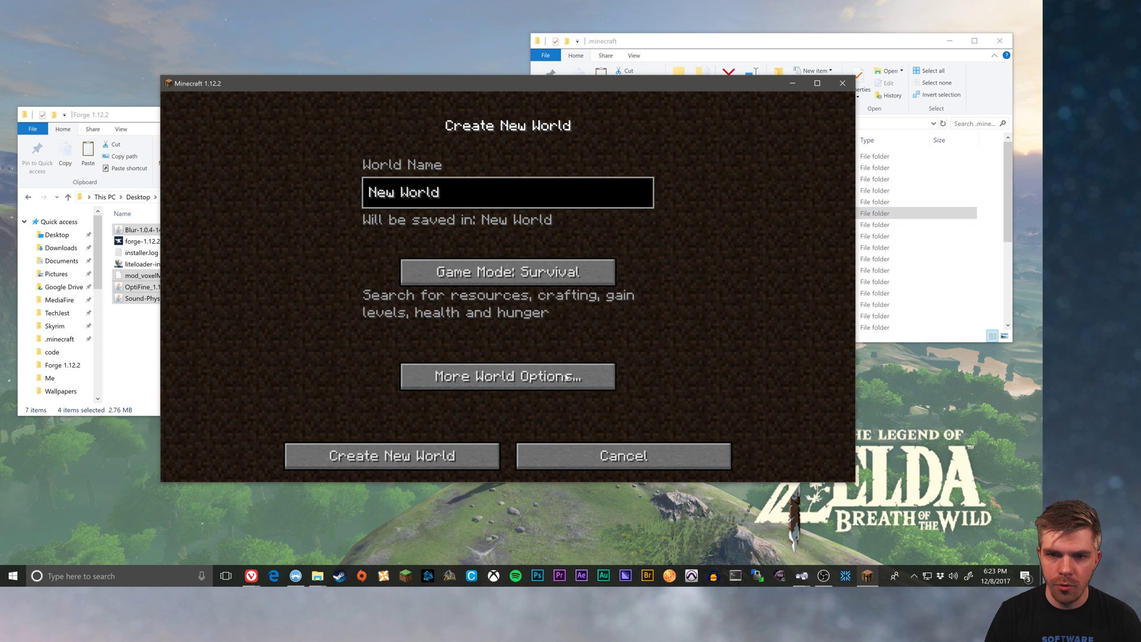
{"action": "left_click", "coordinate": [531, 275]}
{"action": "left_click", "coordinate": [531, 278]}
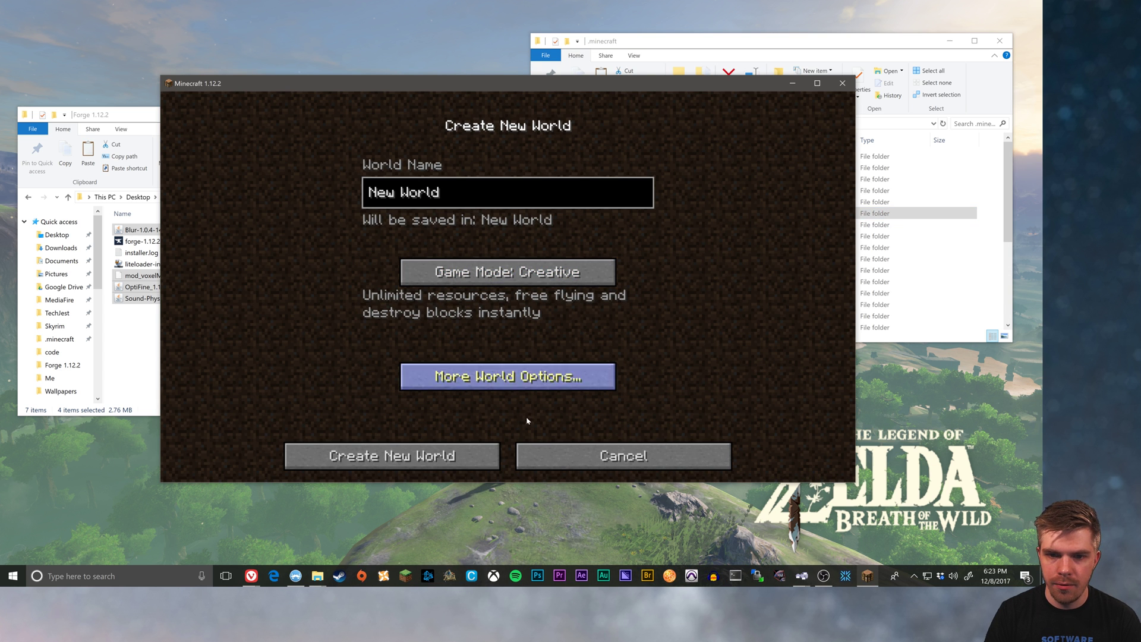
{"action": "left_click", "coordinate": [392, 456]}
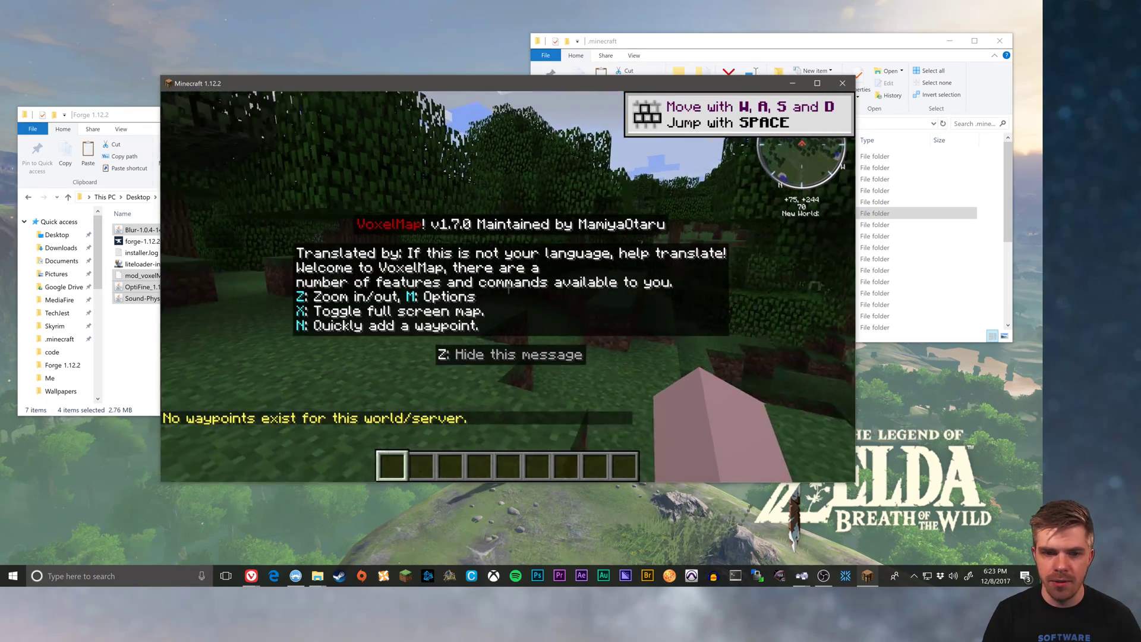
Step: Hide the VoxelMap welcome message and walk through the forest to check the minimap
{"action": "key", "text": "z"}
{"action": "key", "text": "w"}
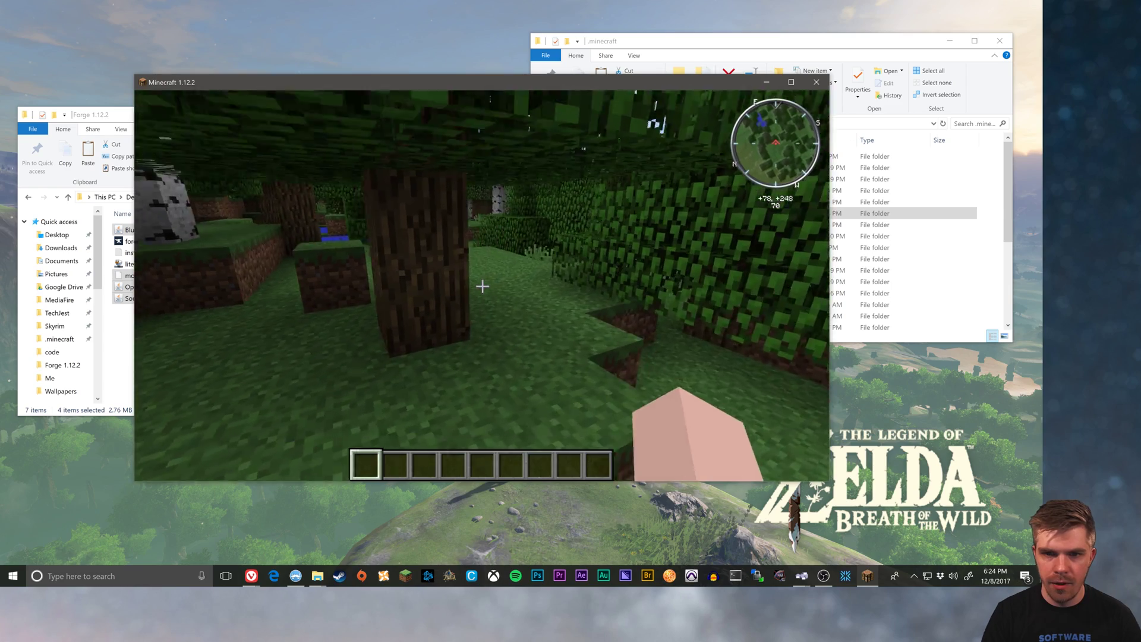
{"action": "key", "text": "w"}
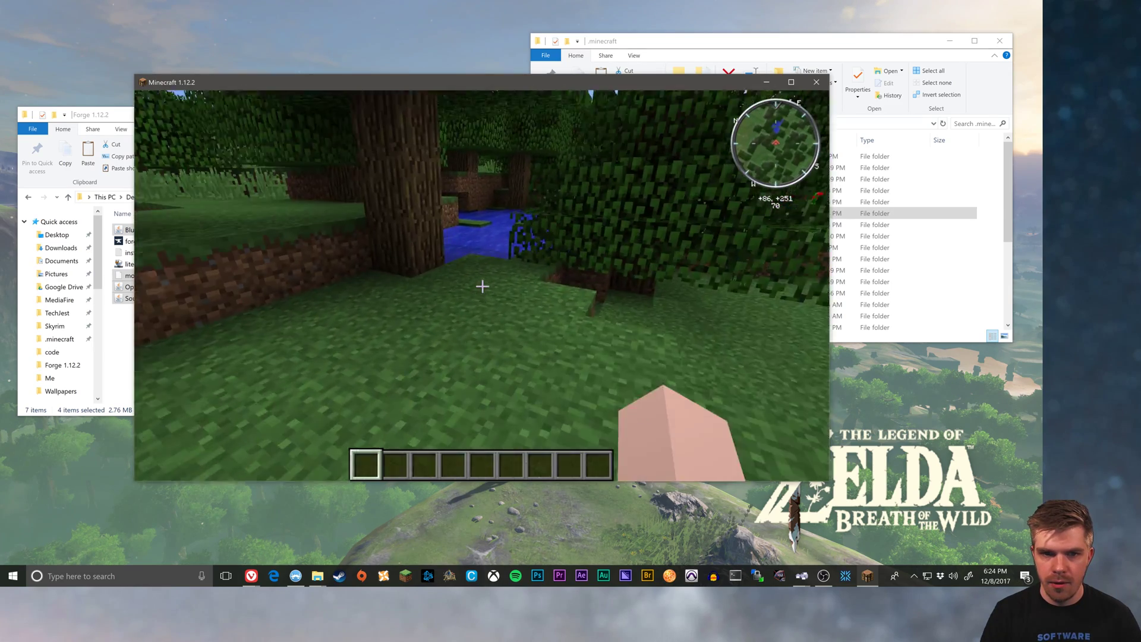
{"action": "key", "text": "w"}
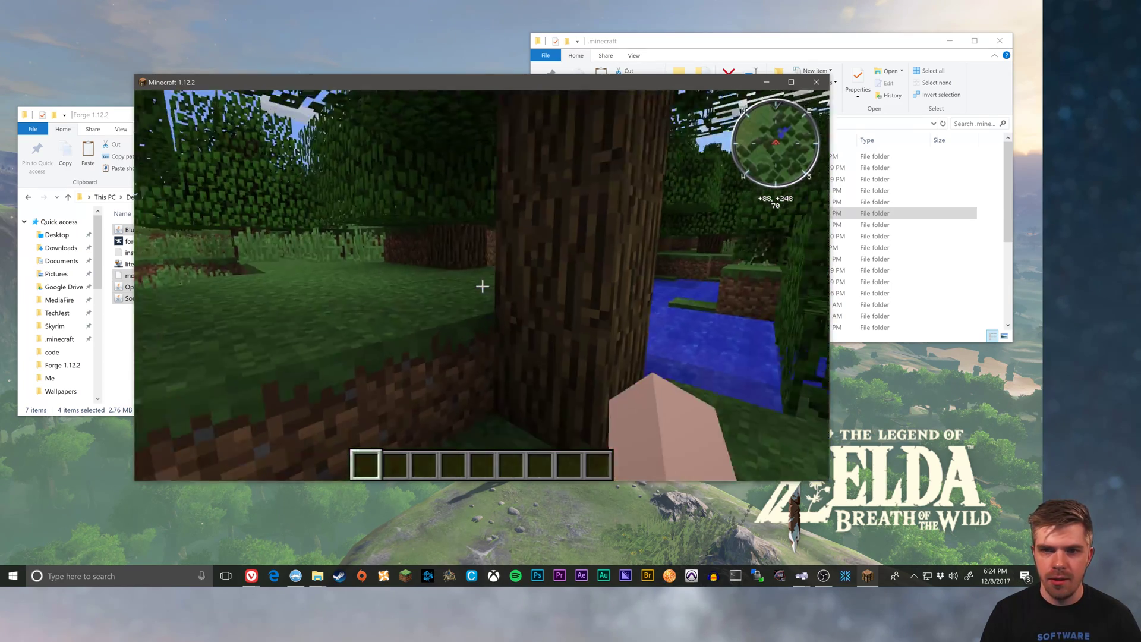
Step: Dig into the dirt, go through the dark tunnel, and climb back out onto the grassland to test the mods
{"action": "key", "text": "w"}
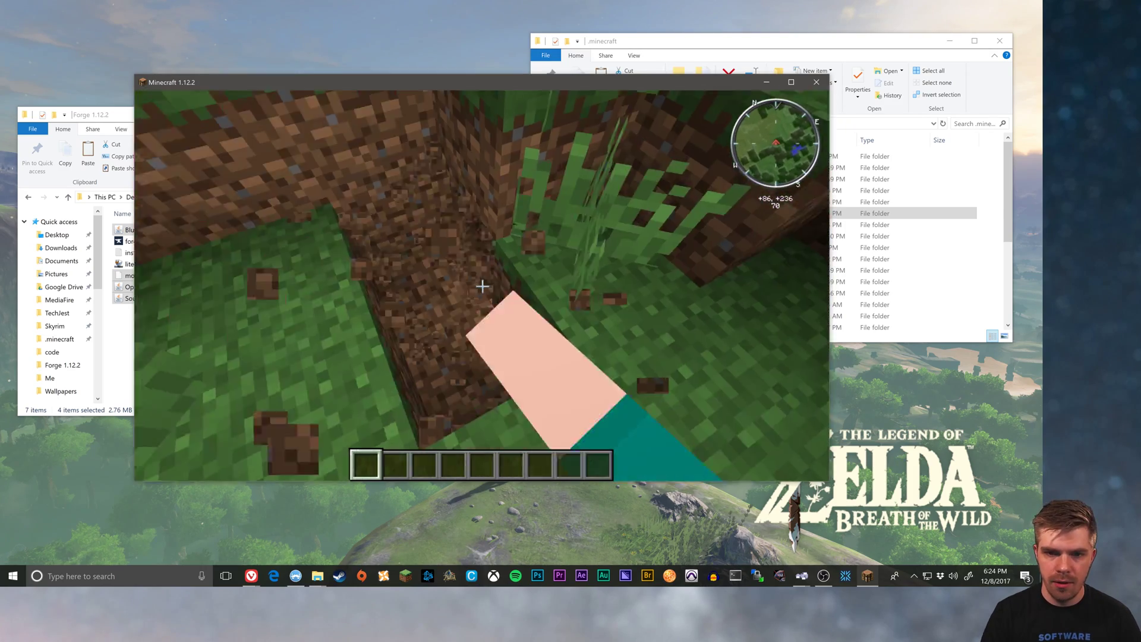
{"action": "key", "text": "w"}
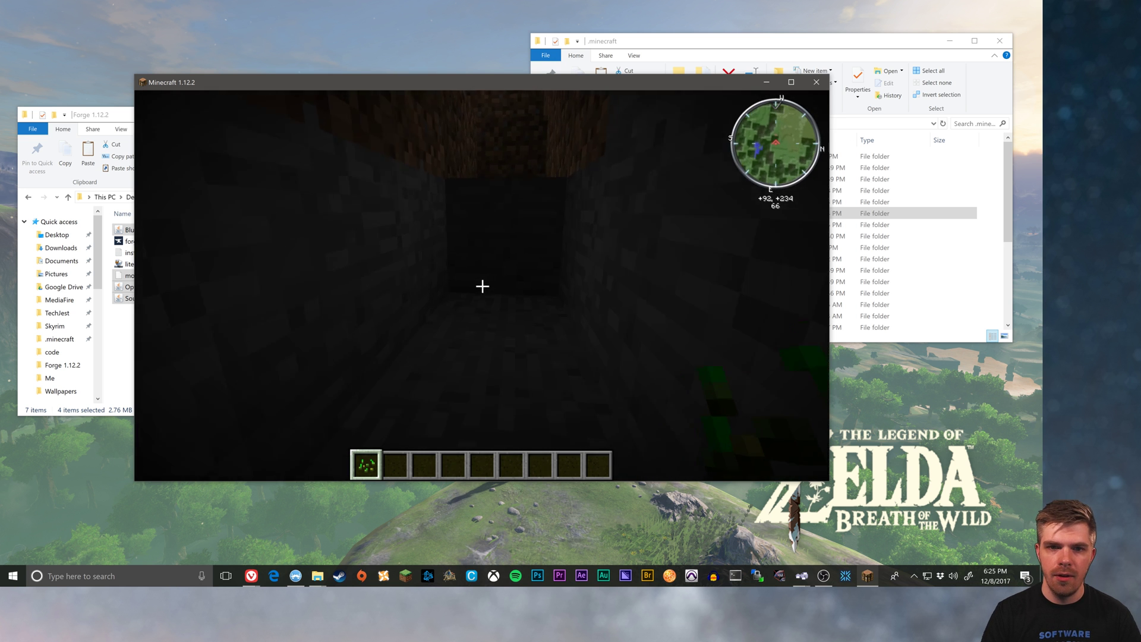
{"action": "key", "text": "w"}
{"action": "key", "text": "space"}
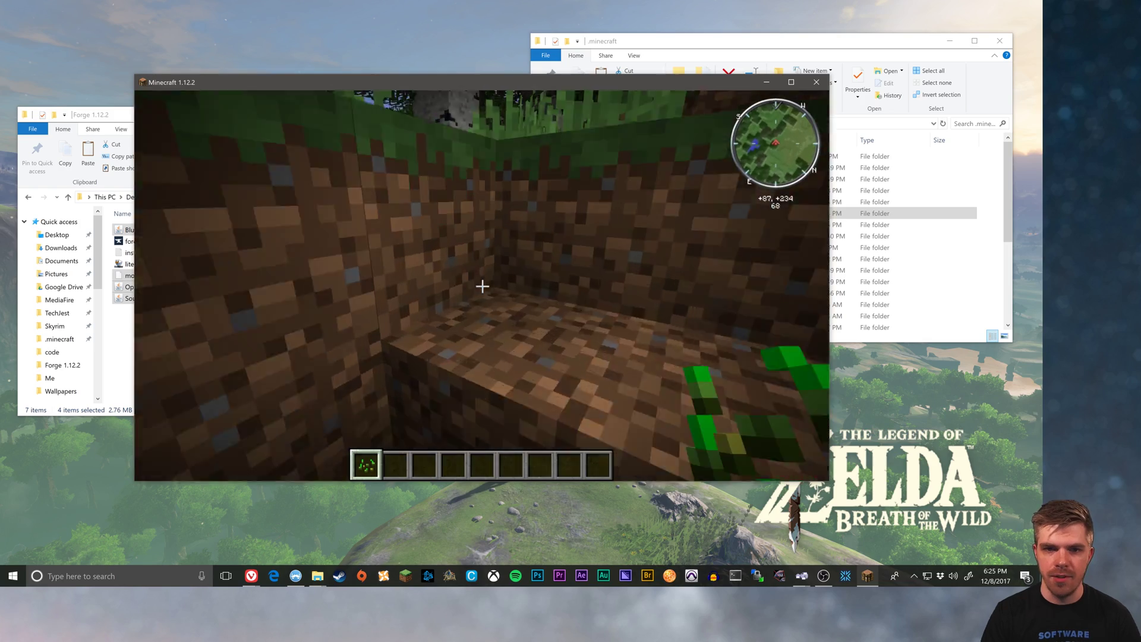
{"action": "key", "text": "w"}
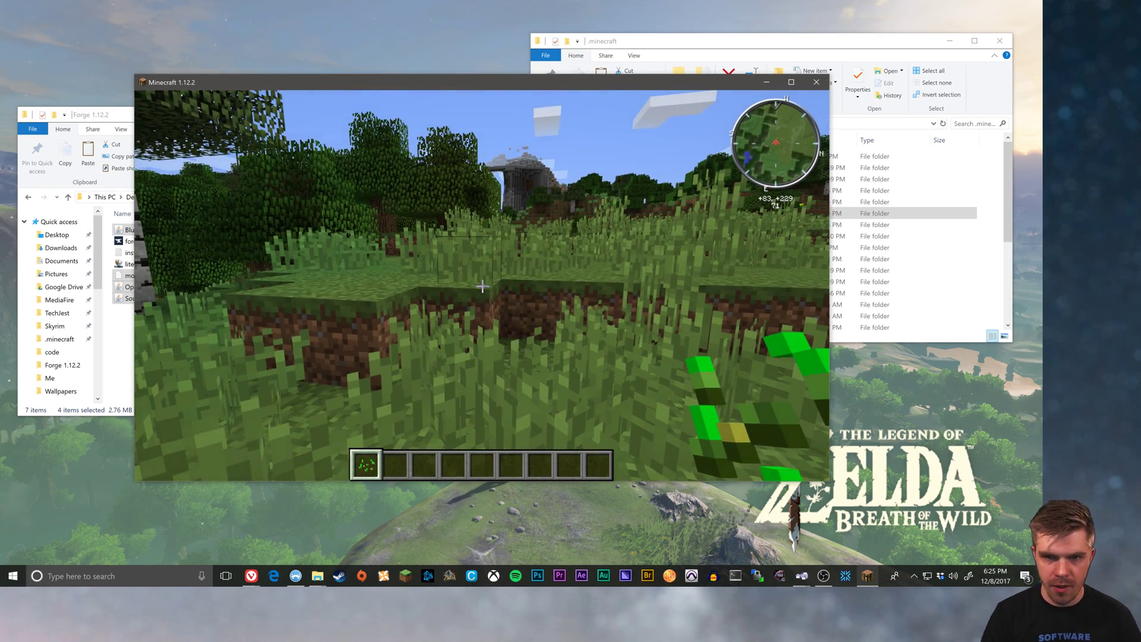
{"action": "mouse_move", "coordinate": [482, 286]}
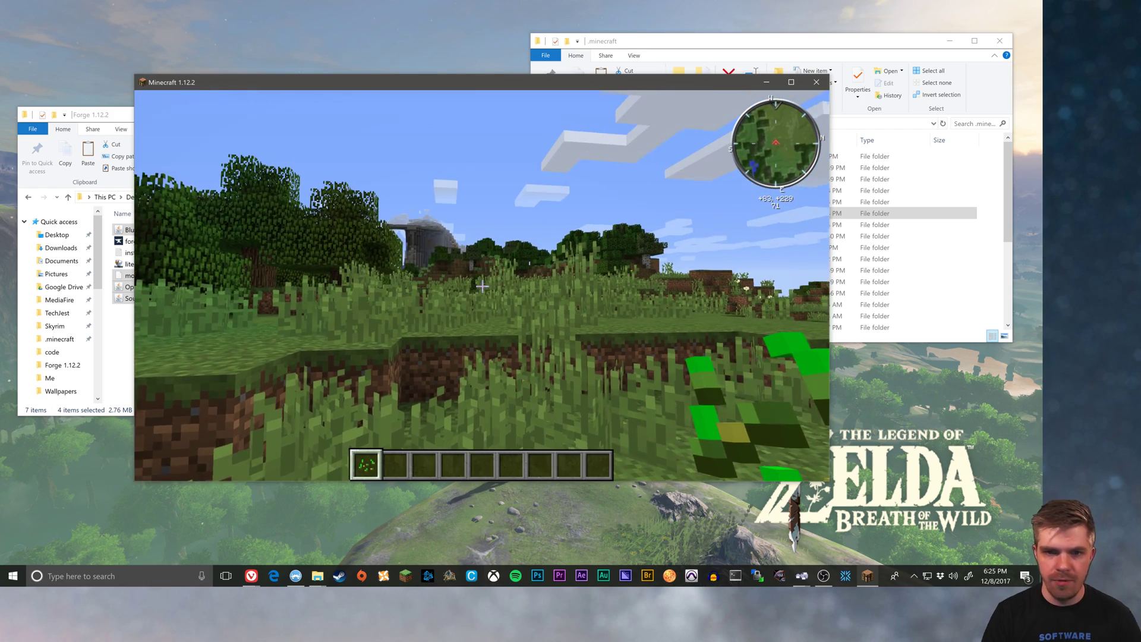
{"action": "key", "text": "w"}
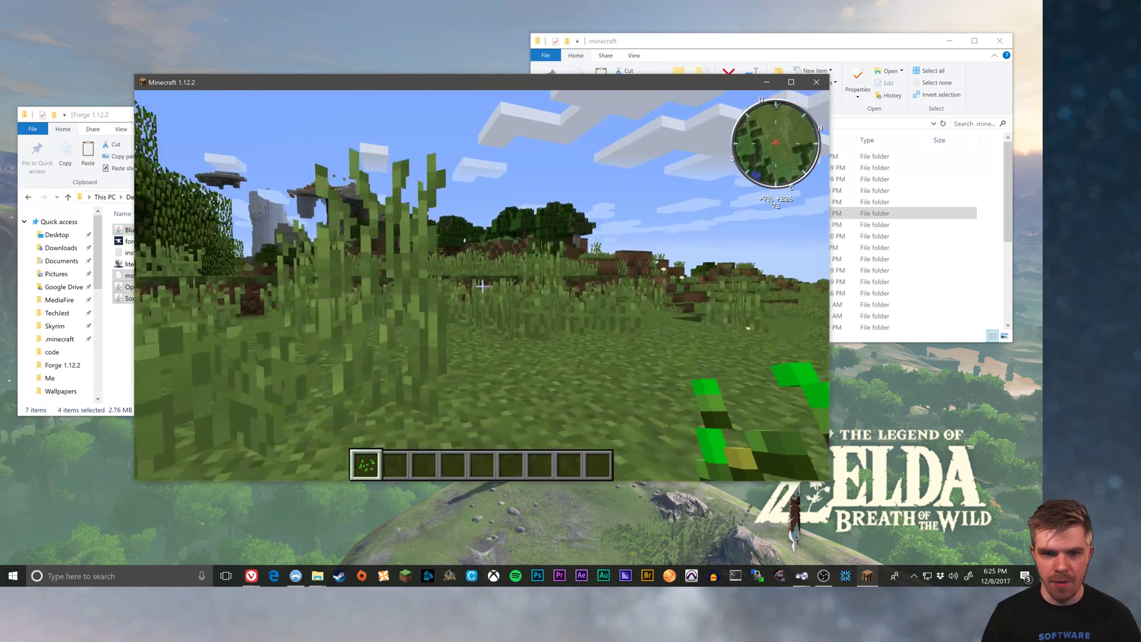
Step: Pause the game to check the LiteLoader mod indicator, and resume walking across the grassland
{"action": "key", "text": "Escape"}
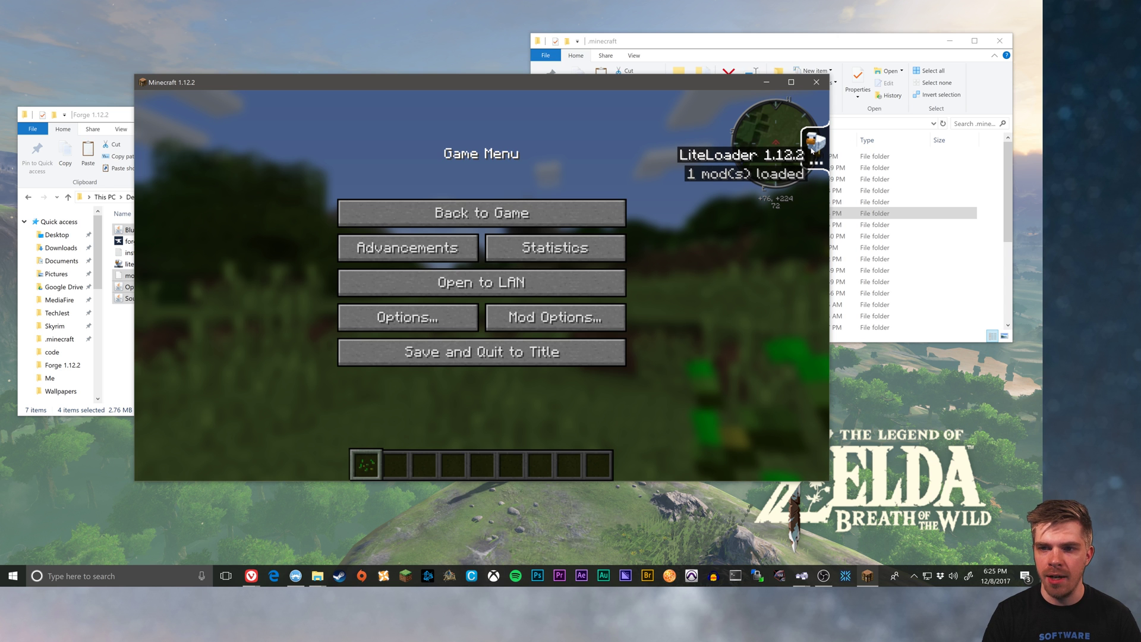
{"action": "left_click", "coordinate": [582, 214]}
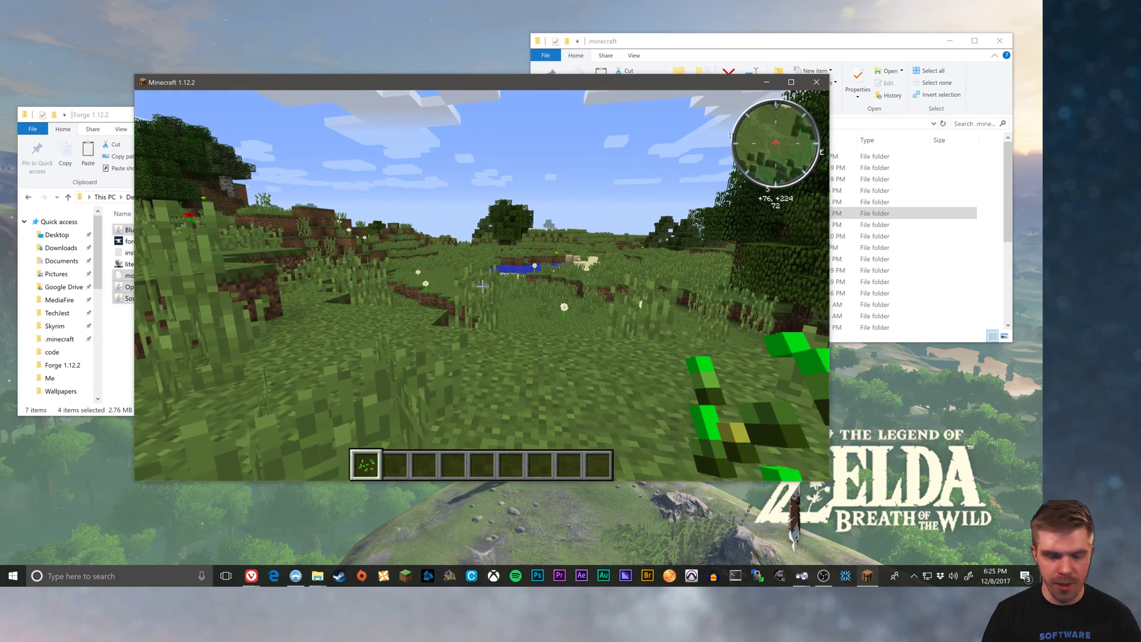
{"action": "key", "text": "w"}
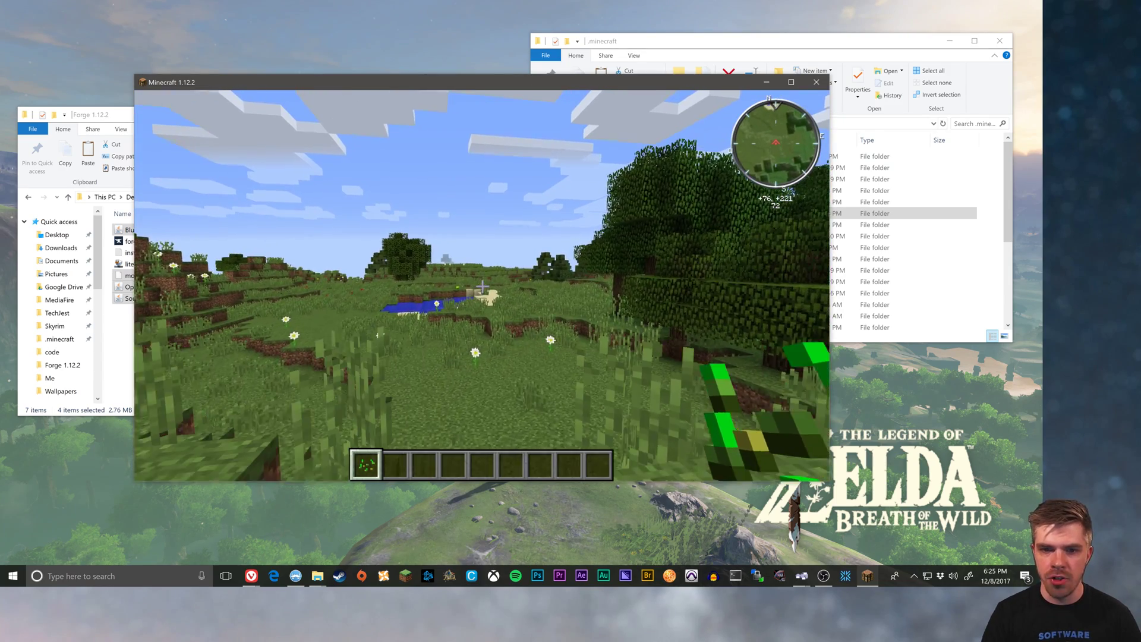
{"action": "key", "text": "w"}
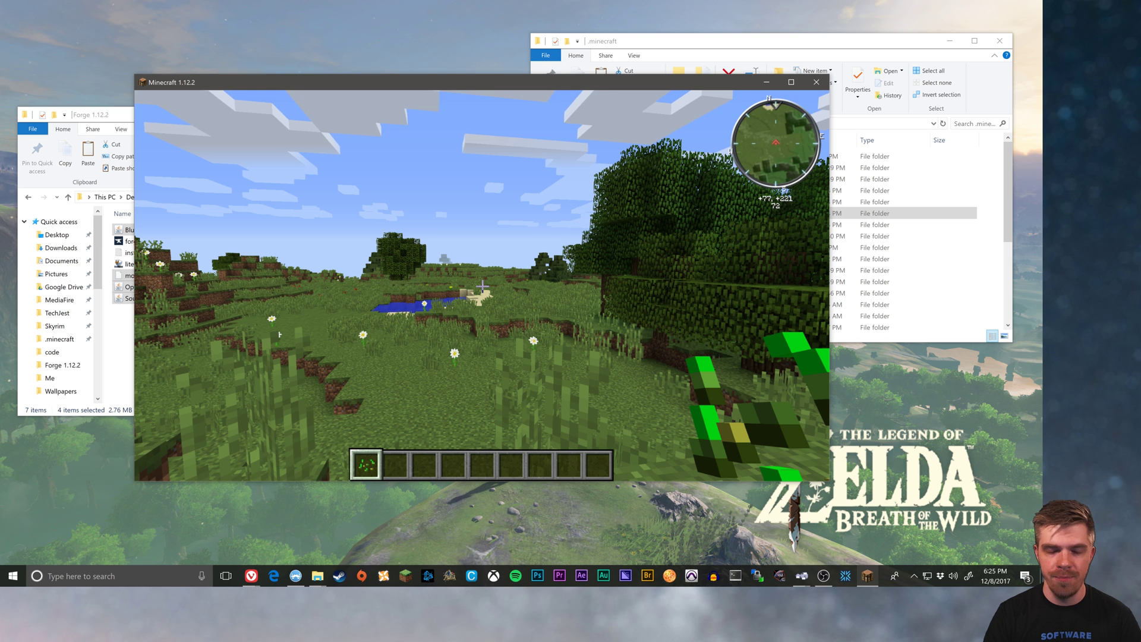